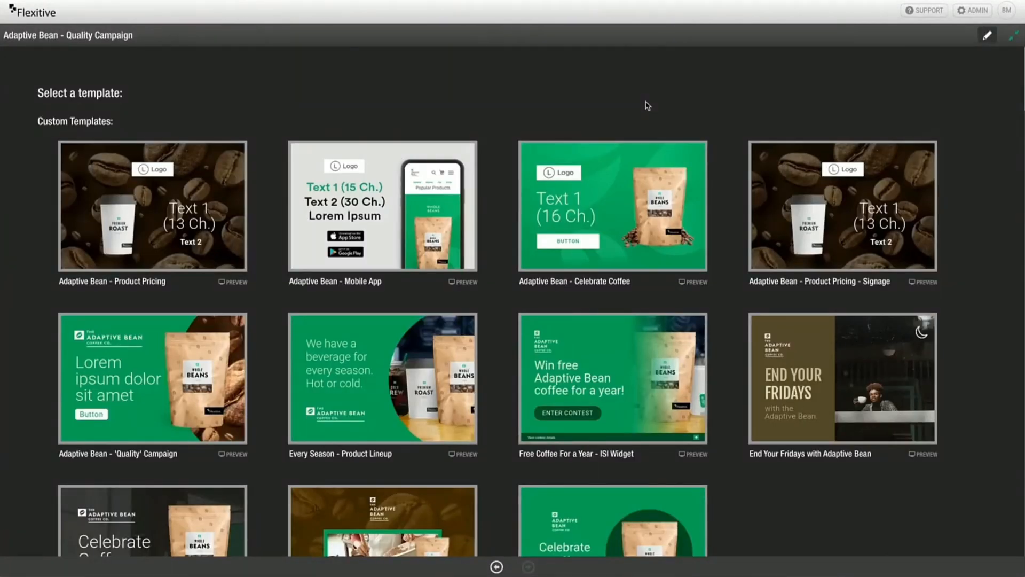
Step: Start the campaign from the fixed-size Blank Canvas template, find sizes 1600 wide, and open the 1600x900 canvas
scroll(532, 126, "down", 1)
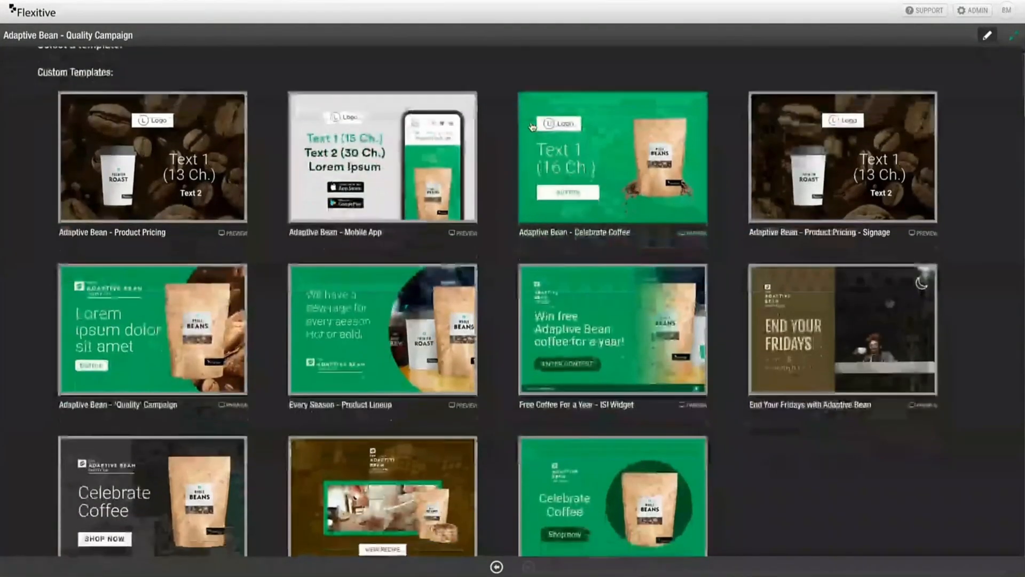
scroll(531, 127, "down", 6)
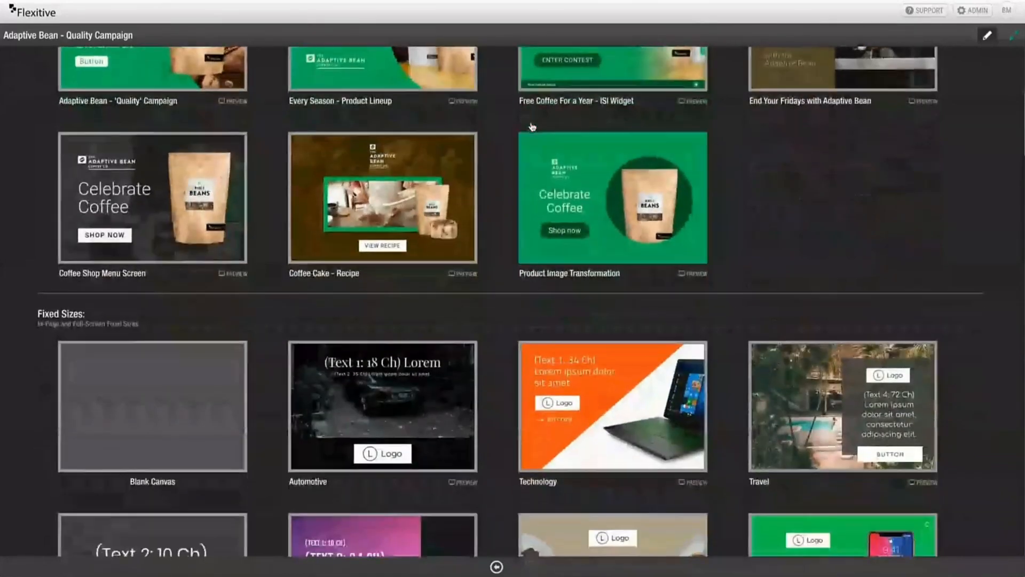
scroll(223, 171, "down", 3)
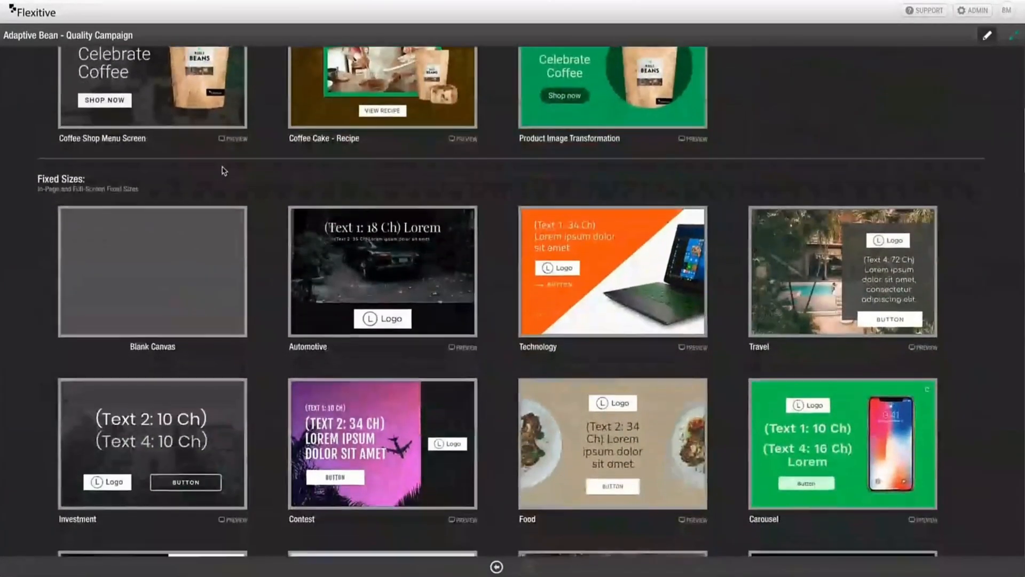
left_click(171, 256)
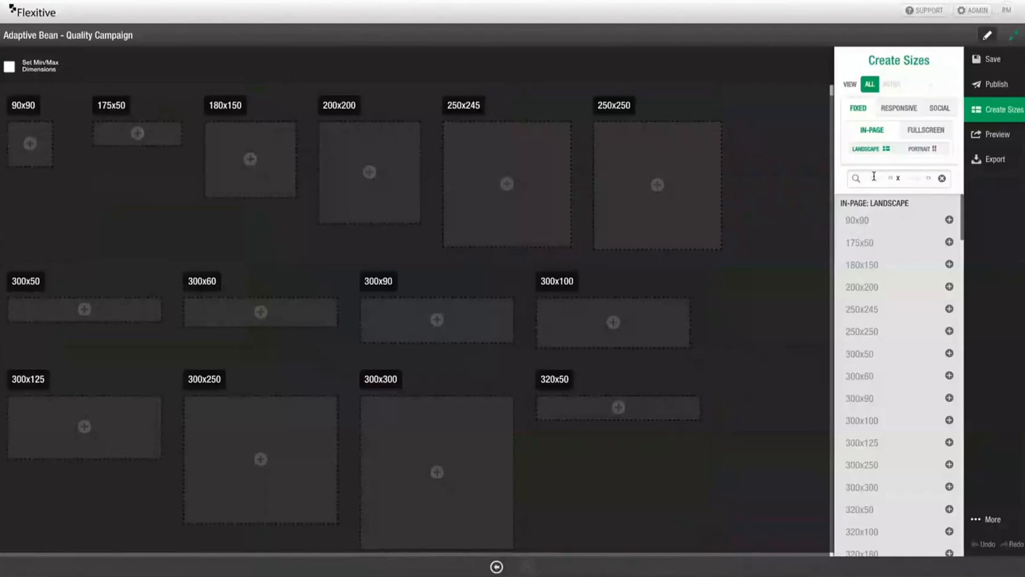
type("1600")
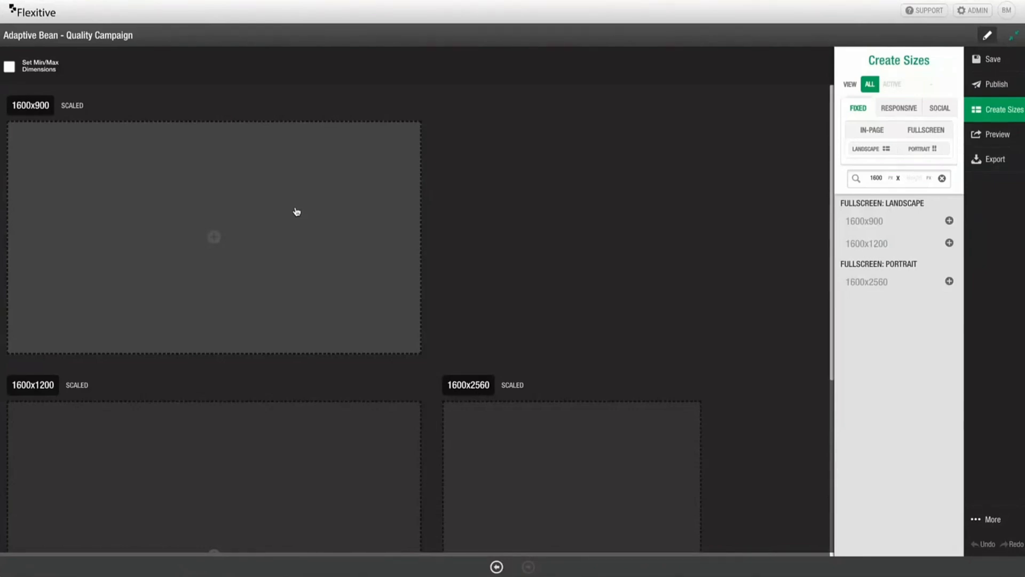
left_click(261, 225)
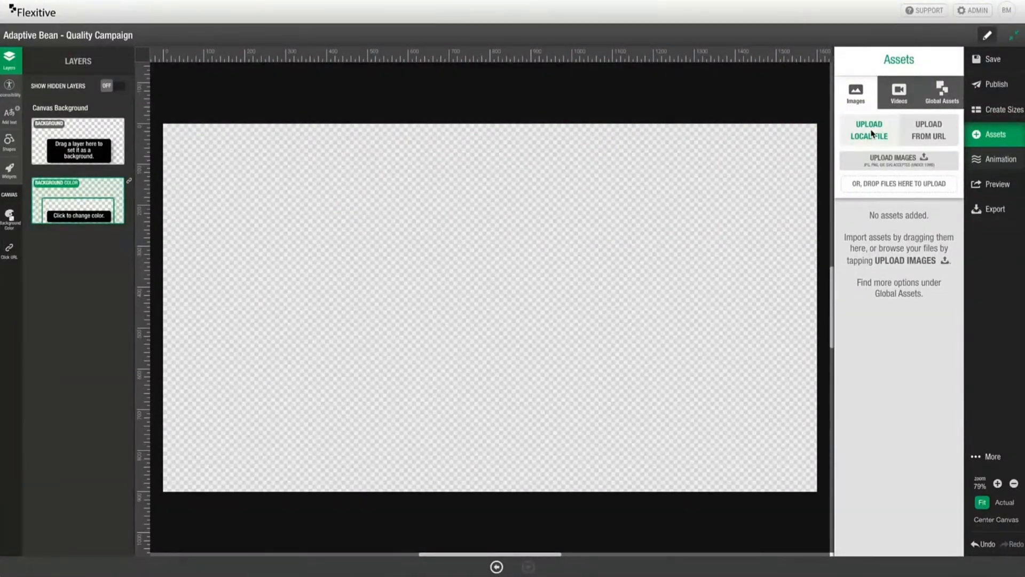
Step: Import the local file Adaptive Bean - Celebrate-Coffee.psd from the Demo Assets folder into the blank 1600x900 canvas
left_click(869, 134)
left_click(273, 230)
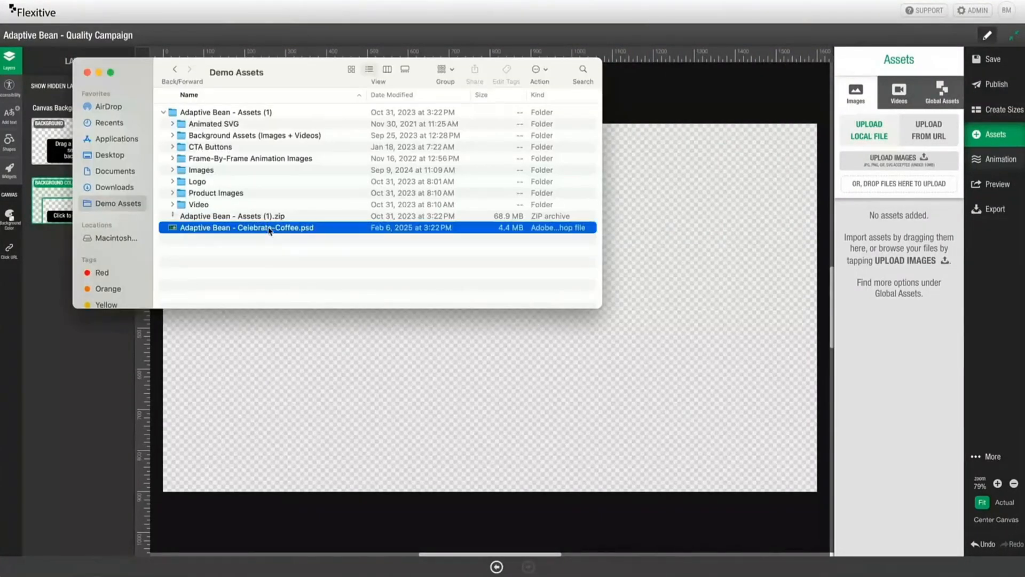
left_click_drag(273, 230, 346, 386)
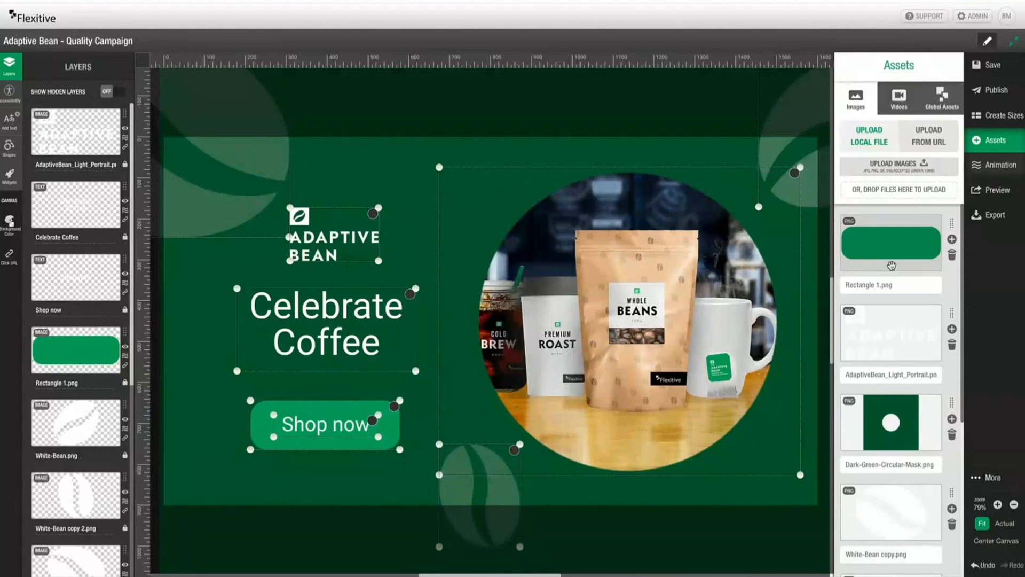
Step: Review the imported image assets and open the text settings of the Celebrate Coffee headline
scroll(891, 265, "down", 3)
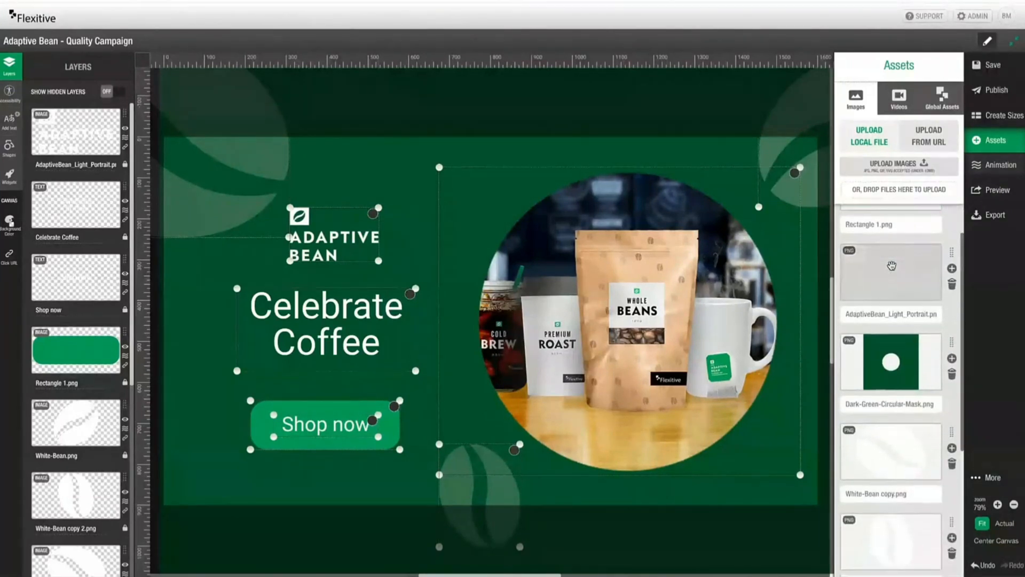
scroll(891, 265, "down", 2)
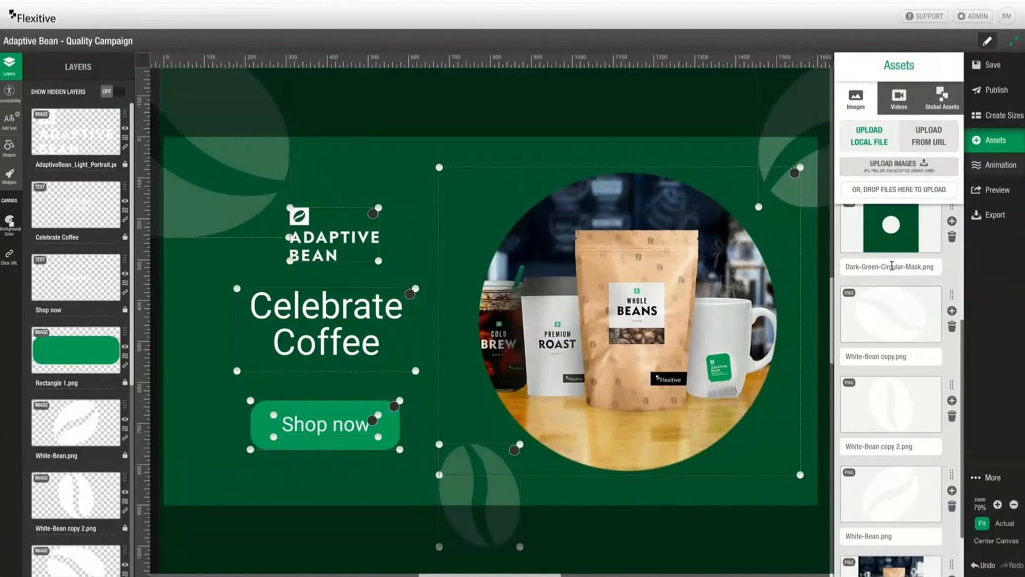
scroll(891, 265, "down", 2)
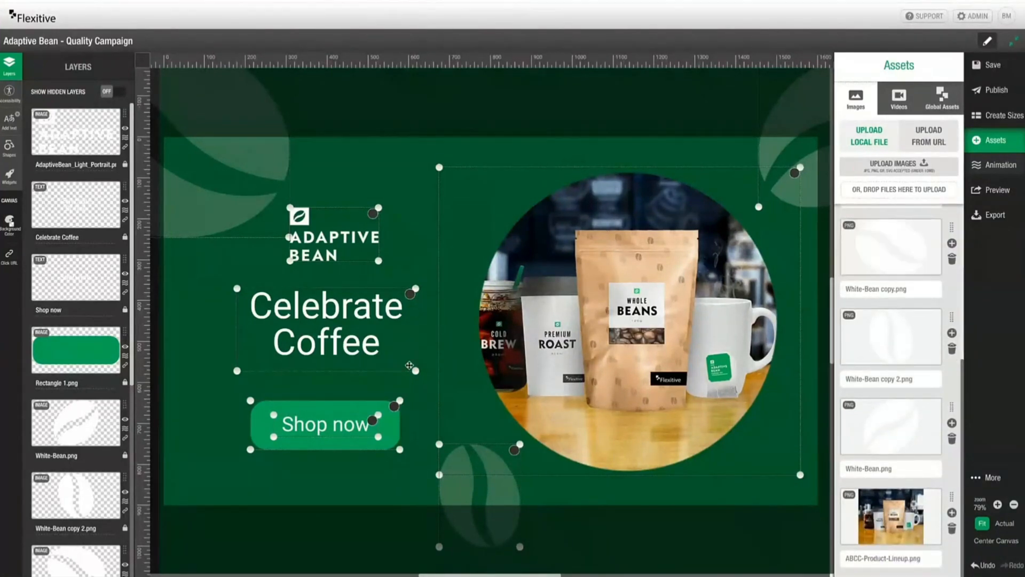
left_click(410, 295)
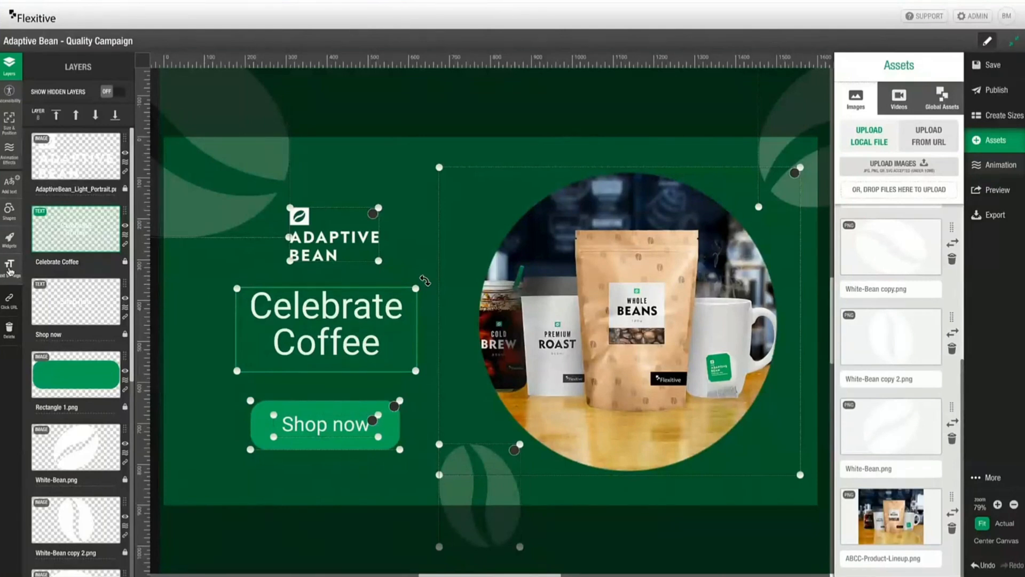
left_click(10, 267)
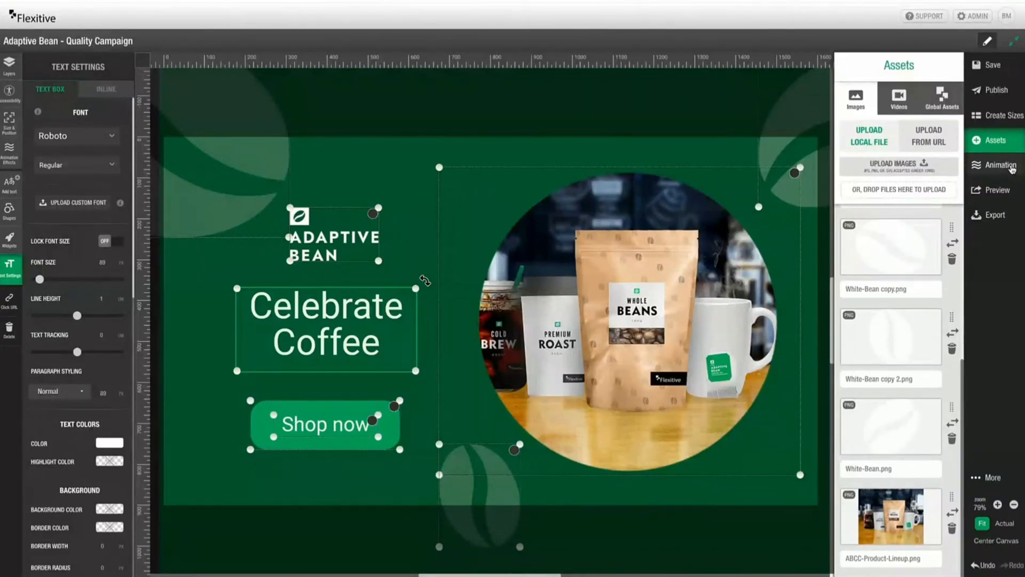
Step: Turn on animation for the 1600x900 size and enlarge the Adaptive Bean logo in frame 1
left_click(1011, 166)
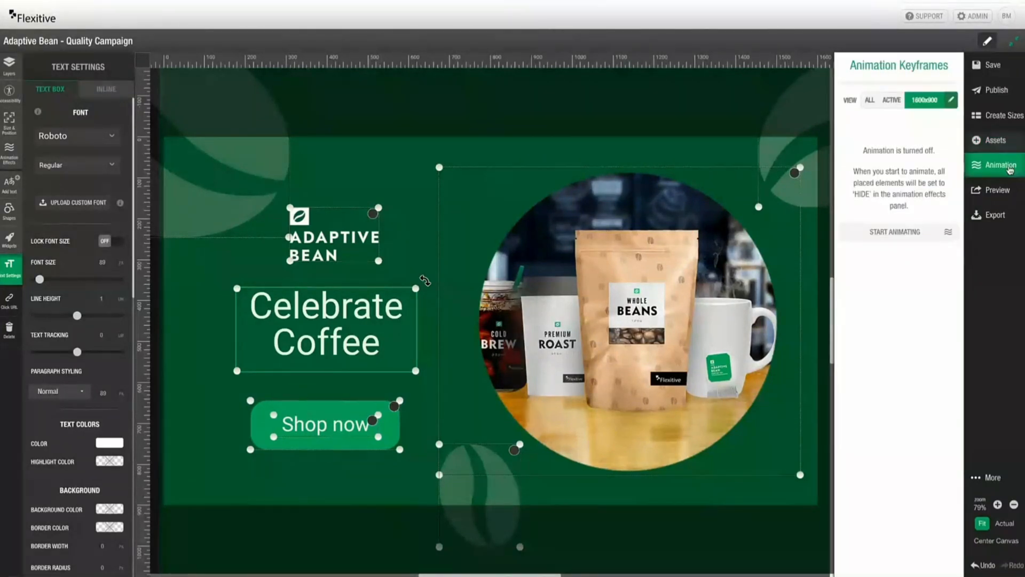
left_click(904, 231)
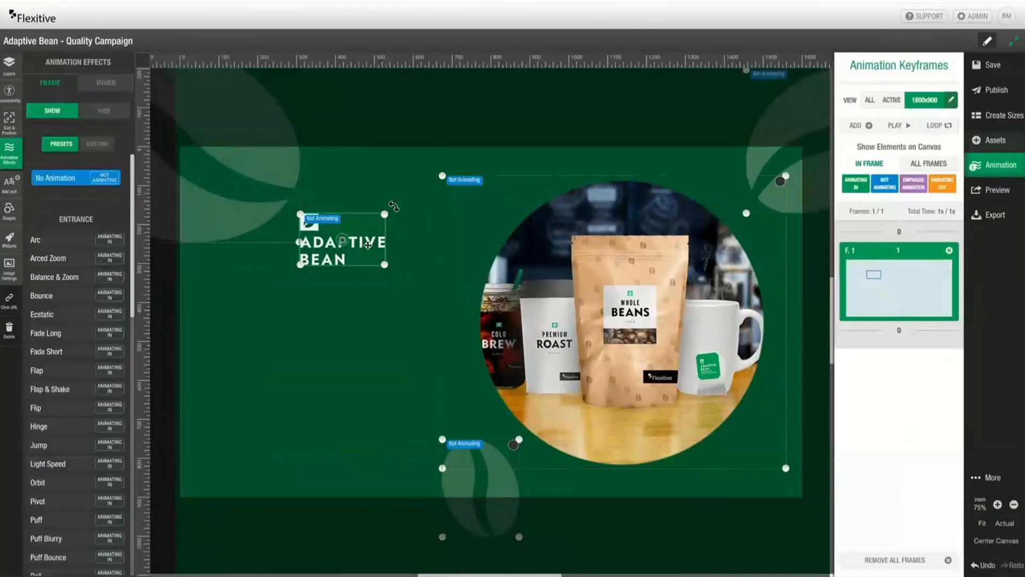
left_click_drag(368, 245, 447, 383)
Step: Select the three White-Bean image layers together and give them the Roll entrance animation in frame 1
left_click(9, 61)
left_click(60, 261)
scroll(74, 225, "up", 2)
left_click(84, 188, "shift")
left_click(10, 152)
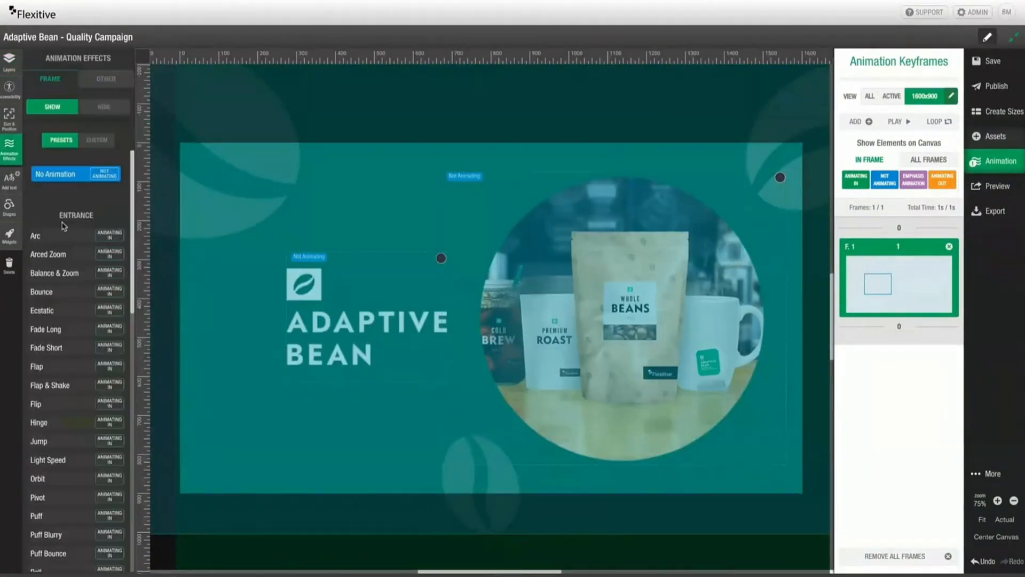
scroll(62, 234, "down", 3)
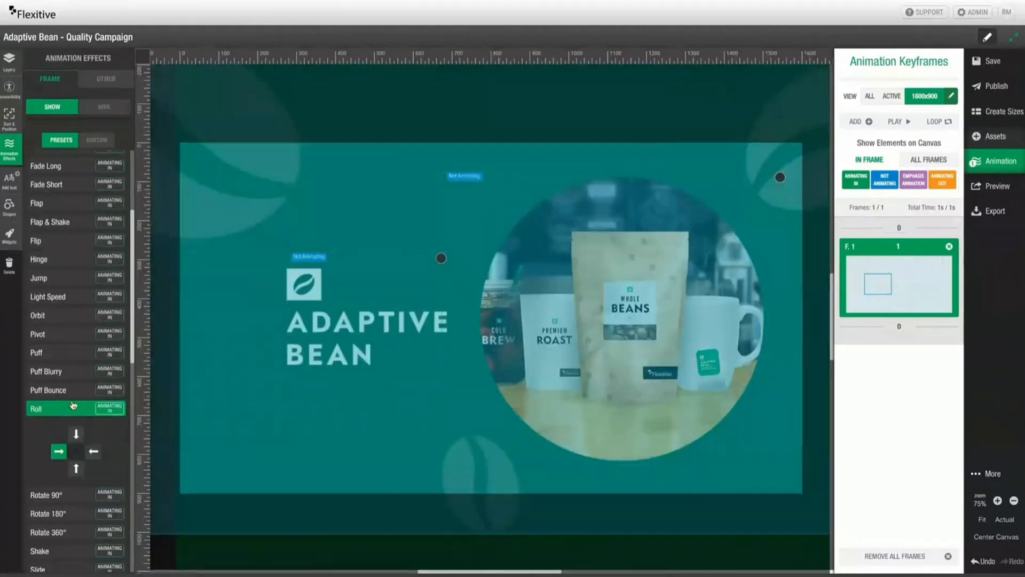
left_click(59, 410)
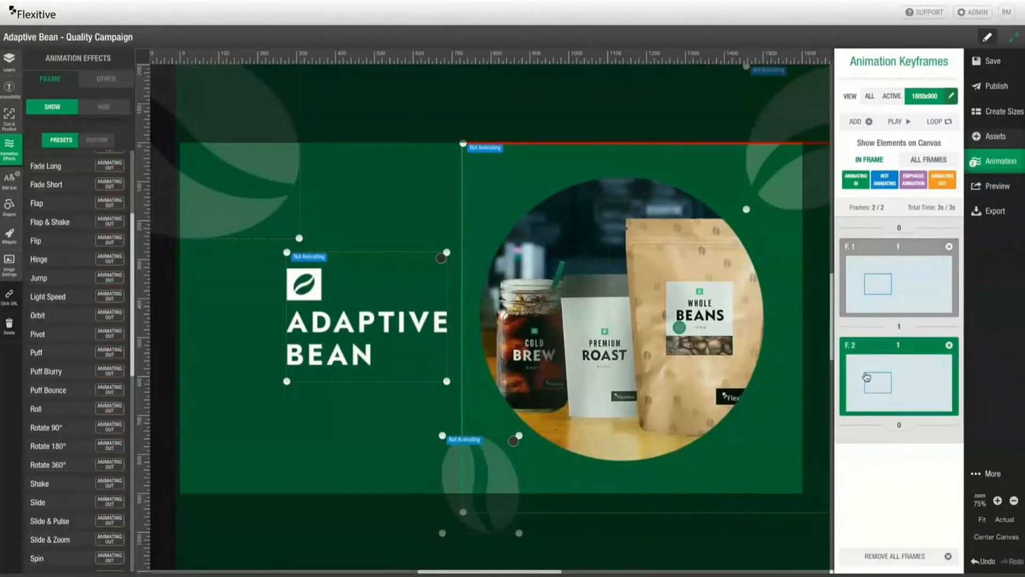
Step: In frame 2, apply a custom Transform to the Adaptive Bean logo whose end state is higher up and smaller
left_click(362, 324)
scroll(69, 335, "up", 3)
left_click(100, 143)
left_click(59, 286)
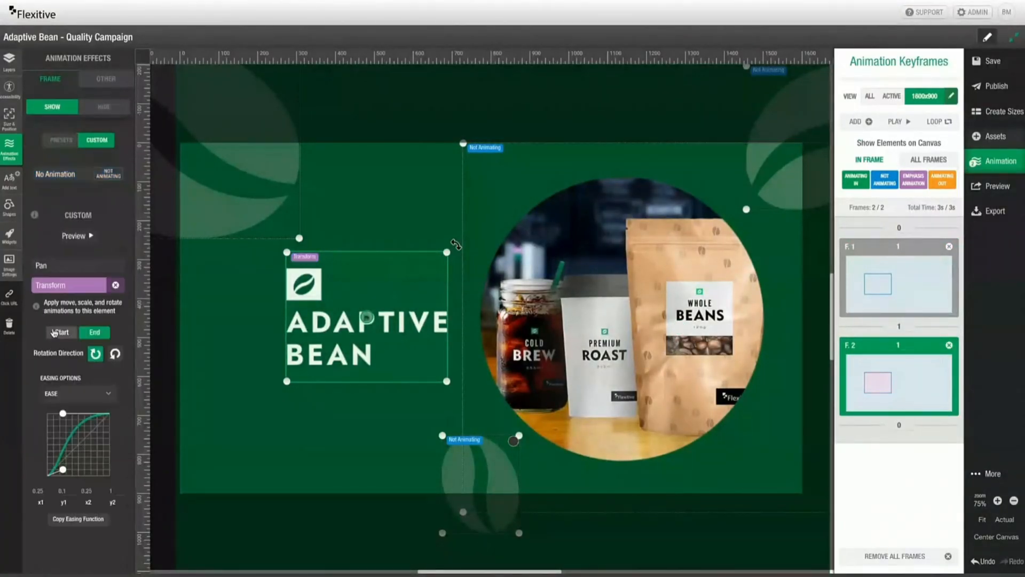
left_click_drag(374, 347, 412, 256)
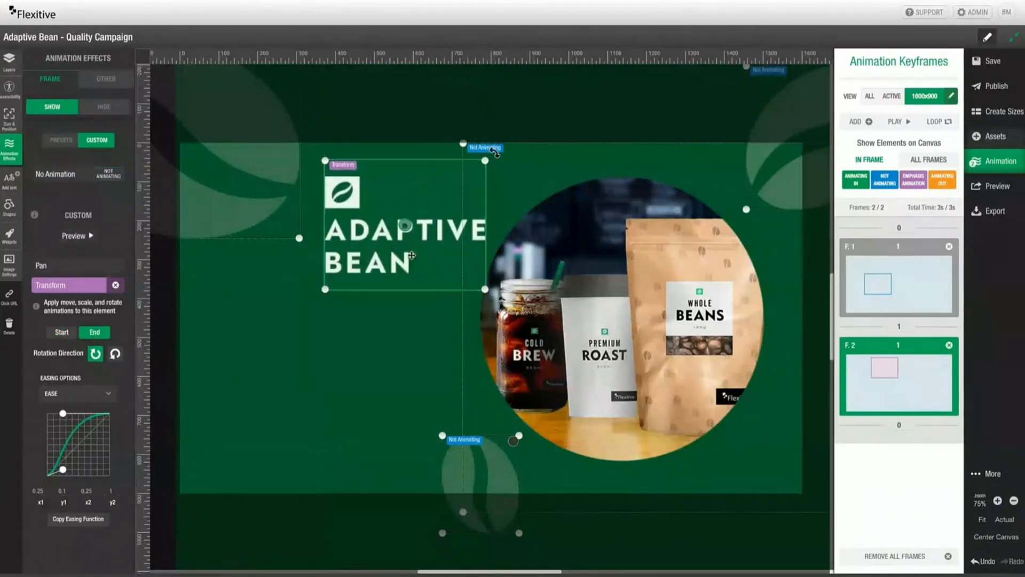
left_click_drag(485, 288, 453, 263)
left_click(95, 393)
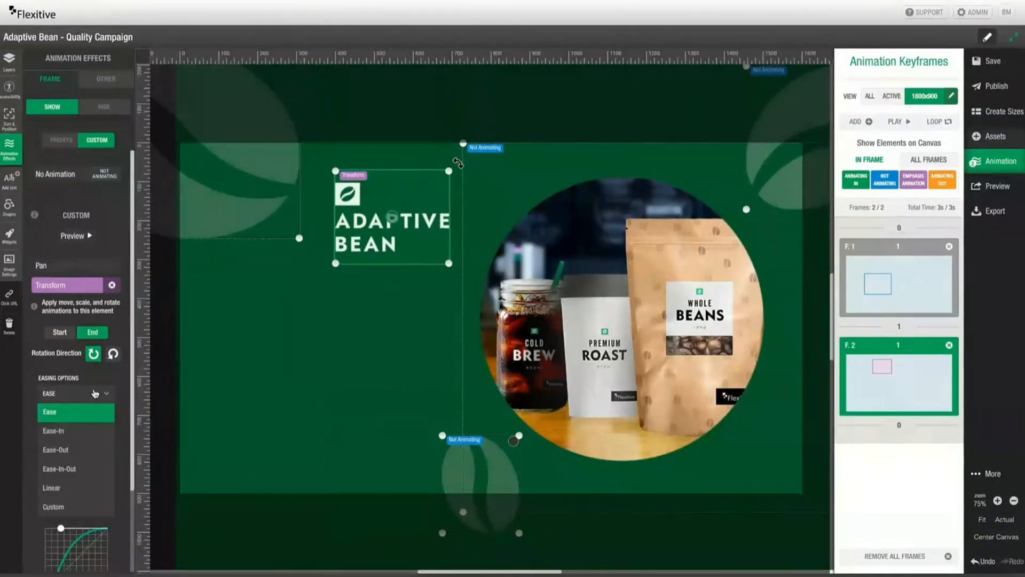
left_click(95, 393)
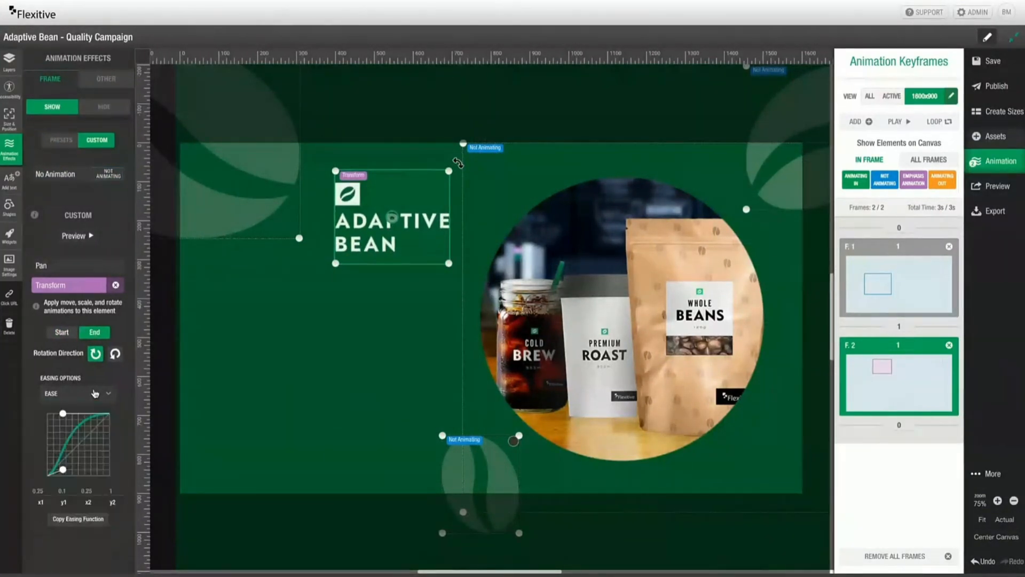
Step: Apply a custom Transform to the ABCC-Product-Lineup image in frame 2 and scale its end state down to show the whole lineup
left_click(9, 58)
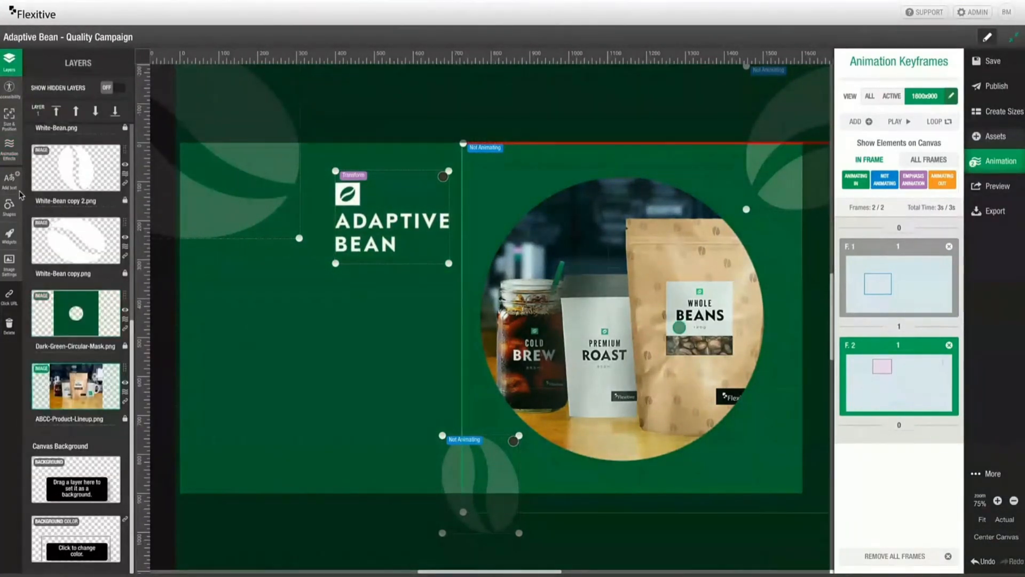
left_click(10, 148)
left_click(91, 139)
left_click(65, 285)
left_click(91, 333)
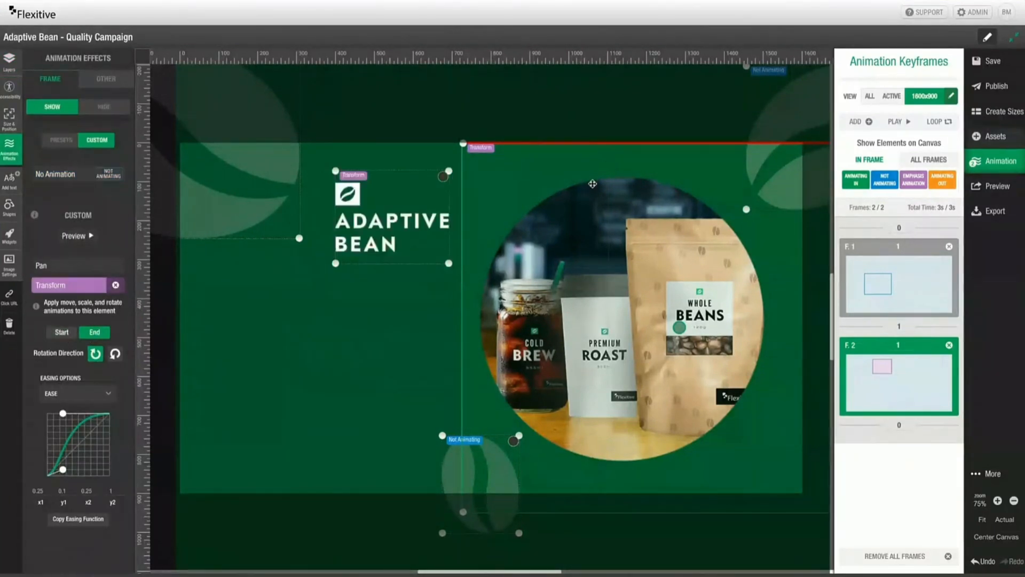
scroll(592, 184, "right", 2)
left_click_drag(794, 146, 724, 123)
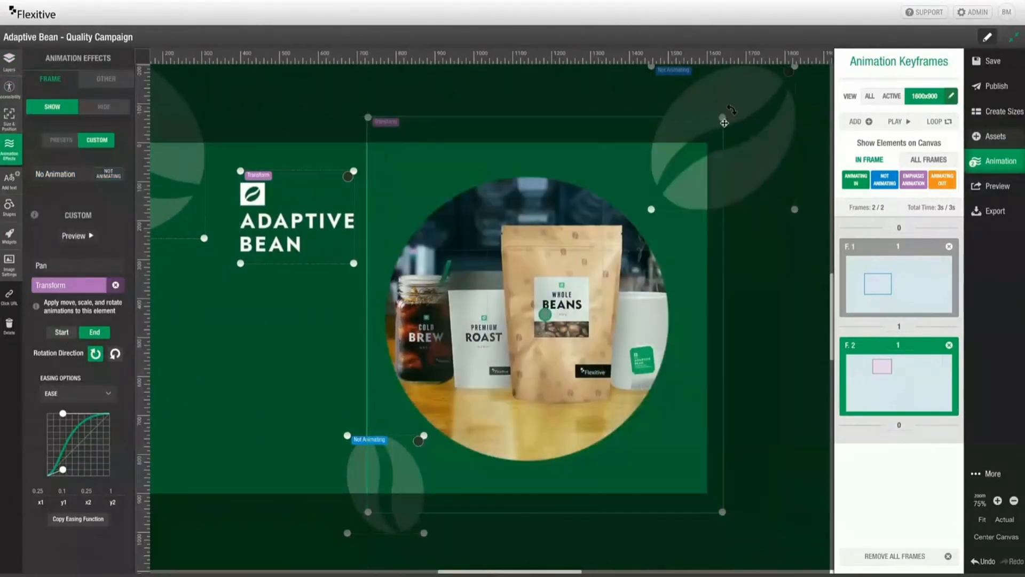
scroll(724, 122, "left", 2)
Step: Add frame 3, display elements from all frames, and show the Celebrate Coffee headline with a Fade Short entrance
left_click(855, 122)
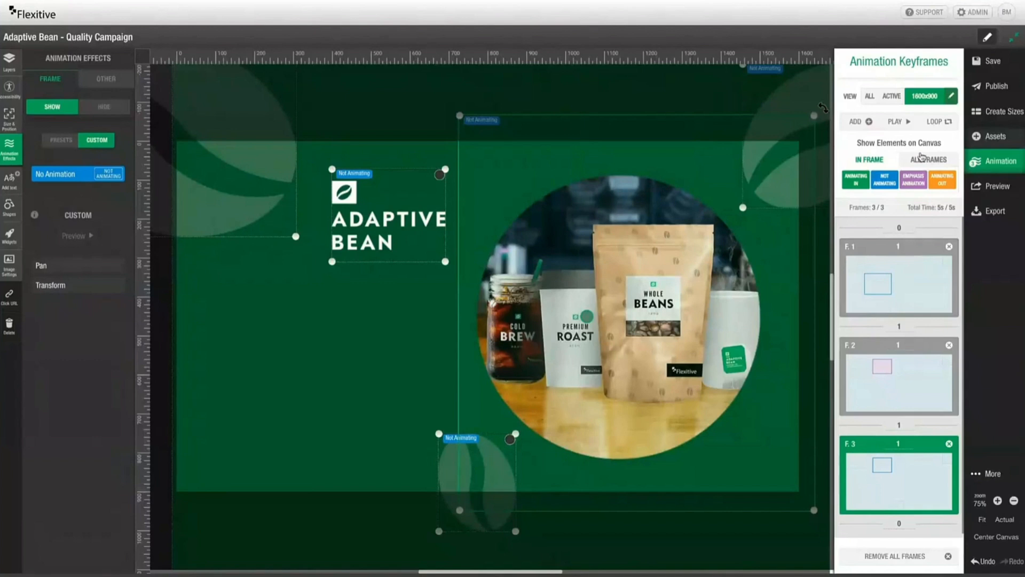
left_click(921, 156)
left_click(385, 321)
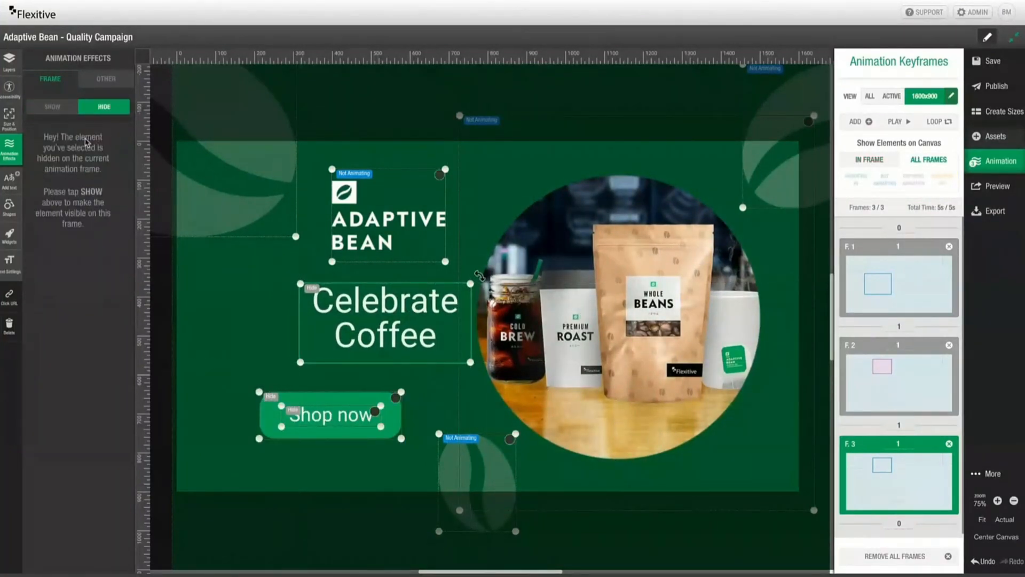
left_click(52, 107)
left_click(46, 348)
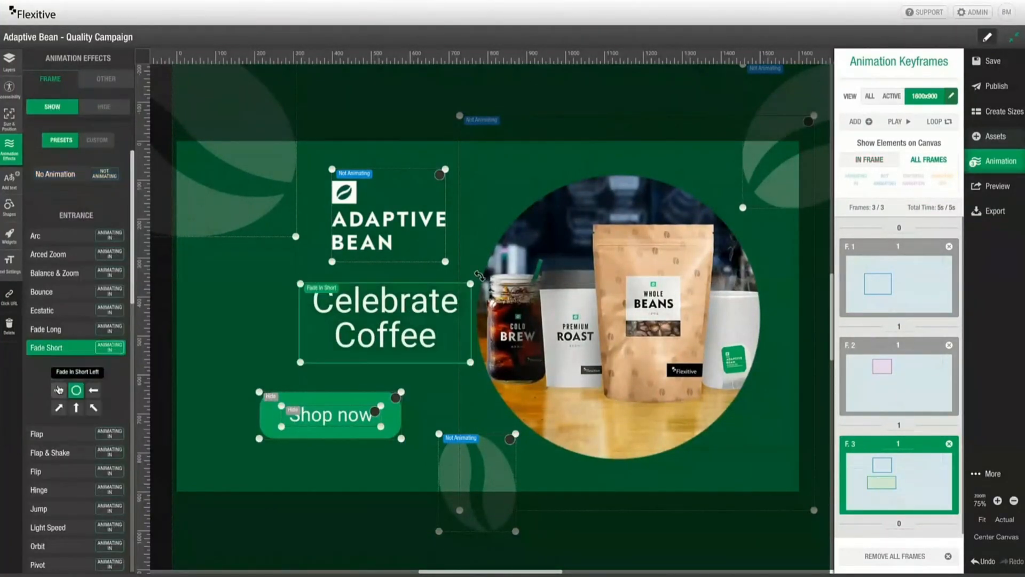
Step: Add frame 4, move the Shop now button and its label centrally beneath the headline, and show them with a Puff entrance
left_click(855, 121)
left_click(395, 401)
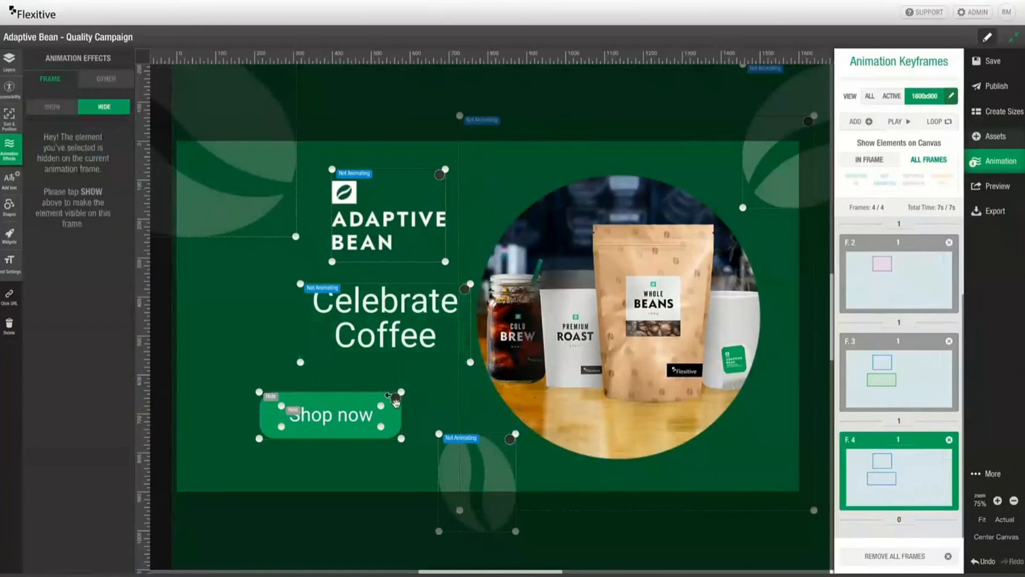
left_click(395, 399)
left_click_drag(330, 425, 384, 411)
left_click(9, 148)
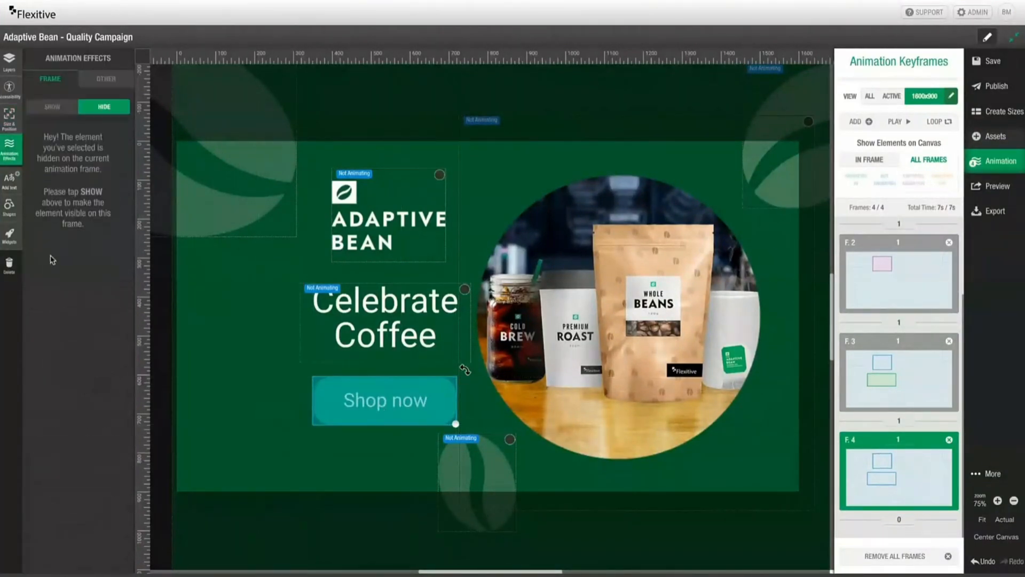
left_click(52, 107)
scroll(75, 267, "down", 5)
left_click(59, 323)
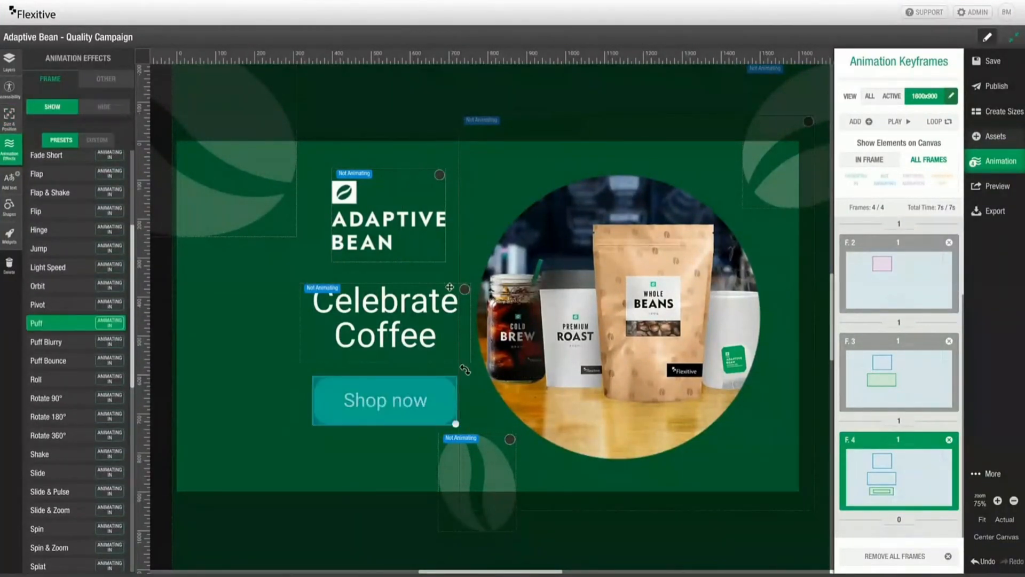
Step: Shift the logo, headline and Shop now button together slightly left and down, and play the animation
left_click(423, 235)
left_click(426, 326, "shift")
left_click(428, 396, "shift")
left_click_drag(428, 383, 403, 392)
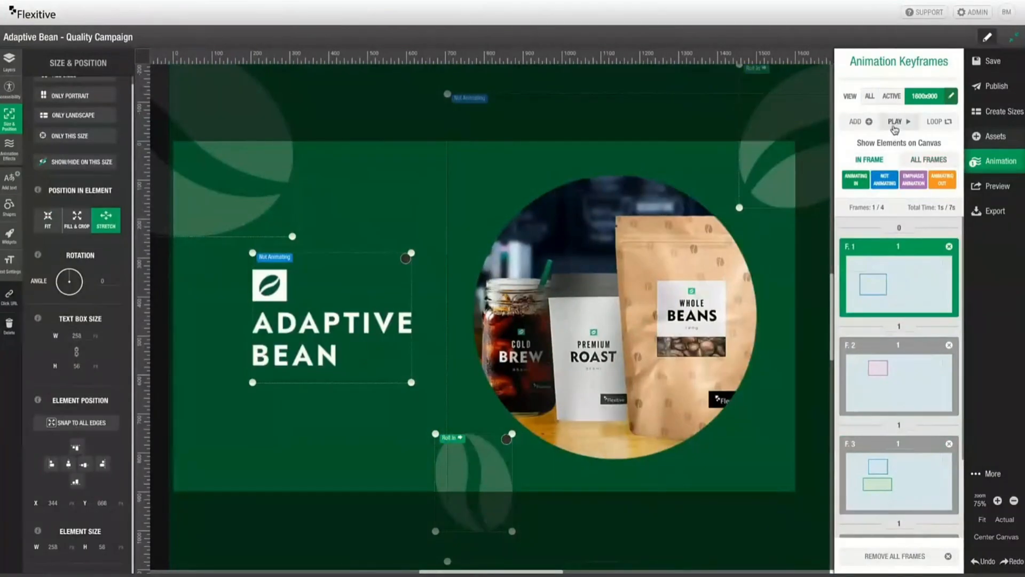
left_click(895, 122)
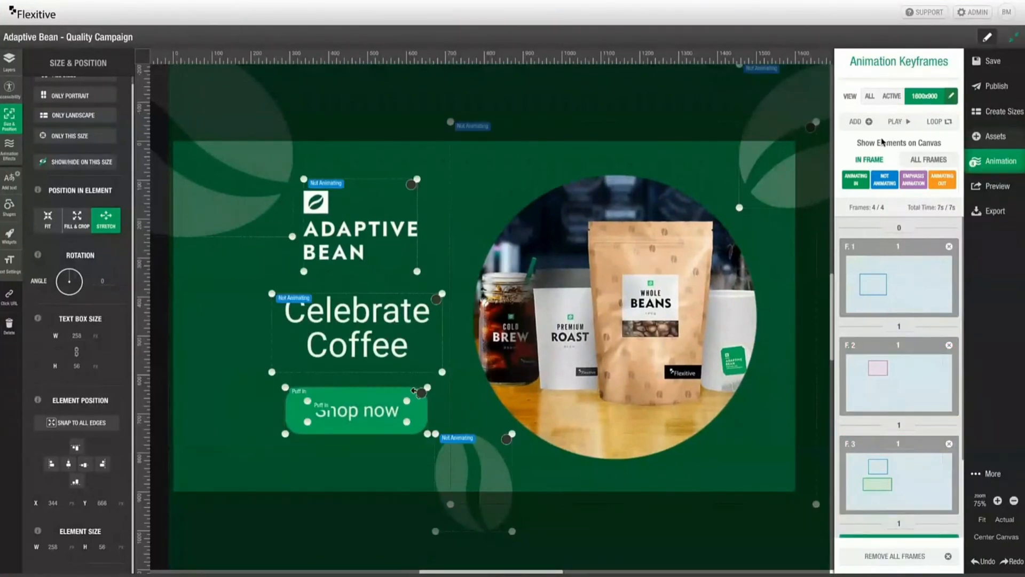
Step: Show all fullscreen landscape sizes and create the 720x720 and 800x480 versions of the design
left_click(989, 119)
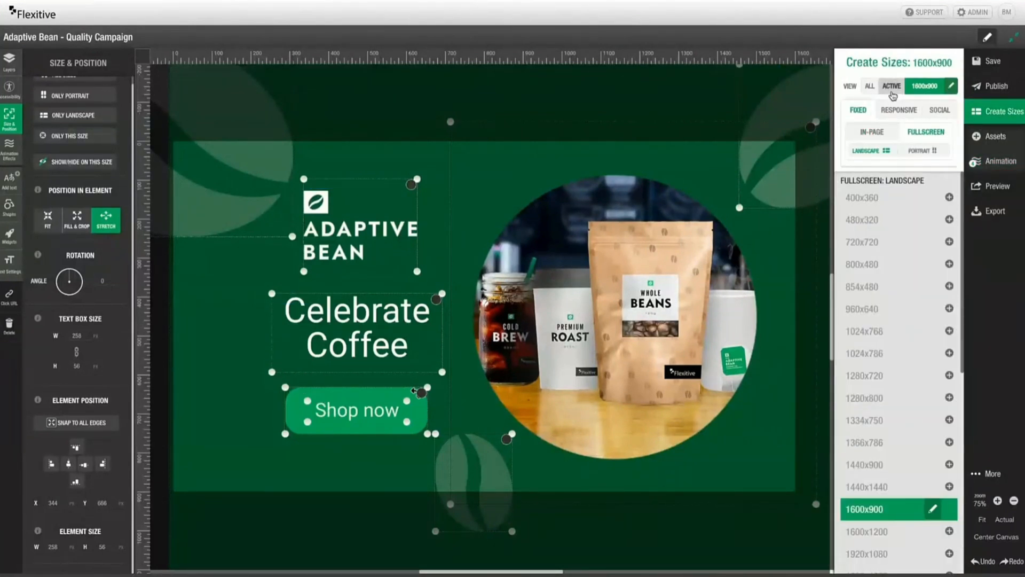
left_click(870, 86)
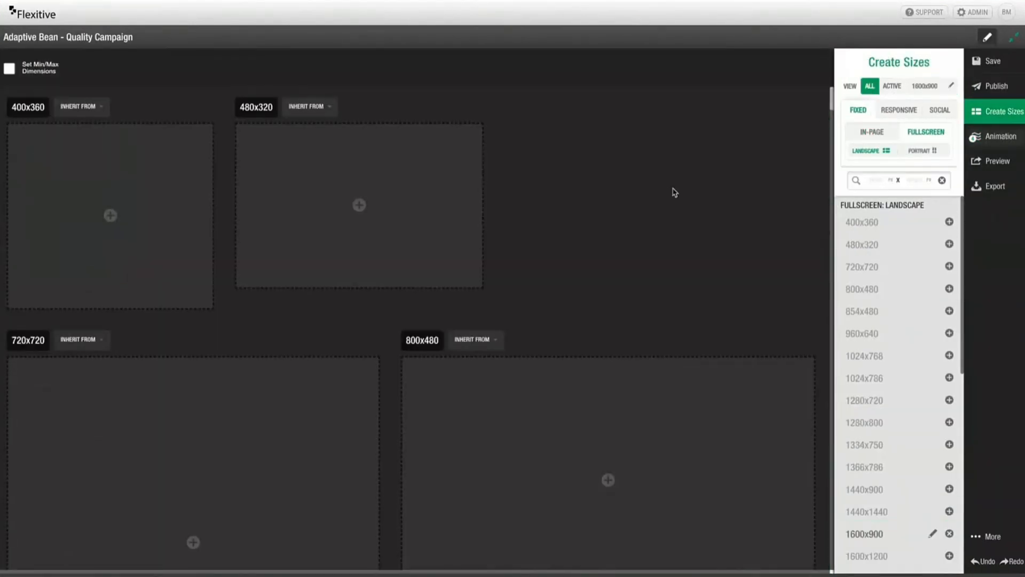
scroll(300, 197, "down", 3)
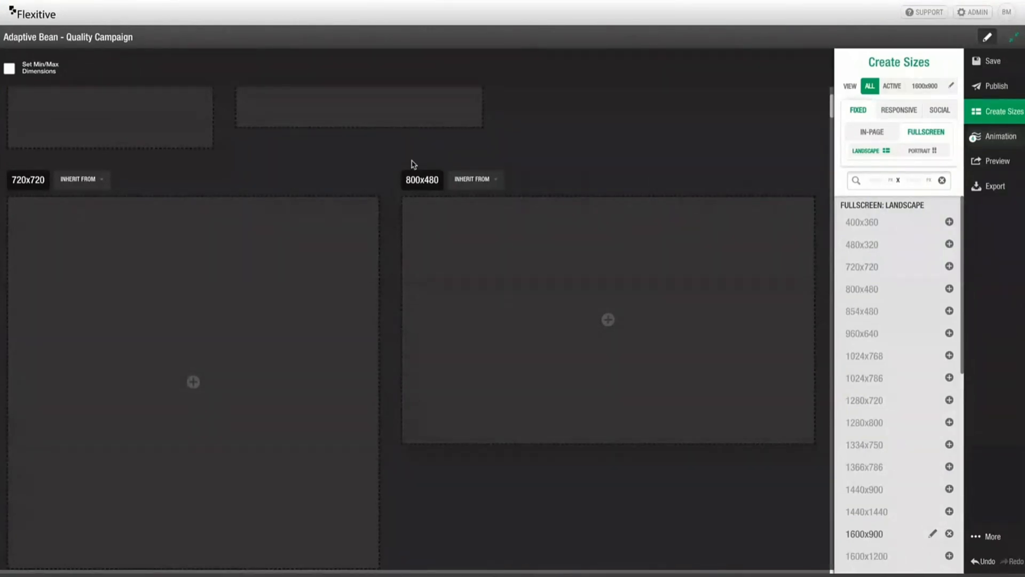
scroll(412, 163, "down", 1)
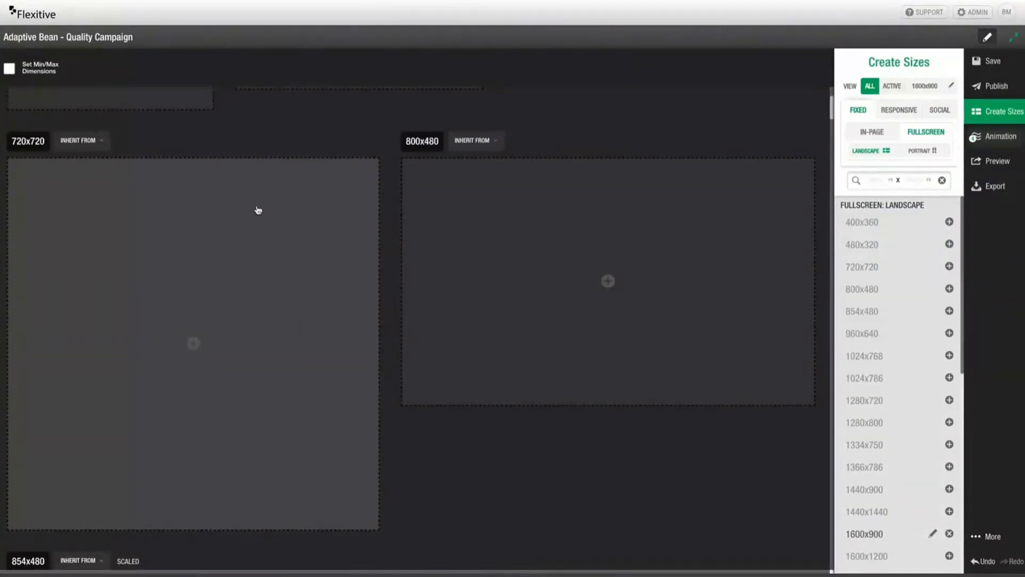
left_click(260, 213)
left_click(456, 213)
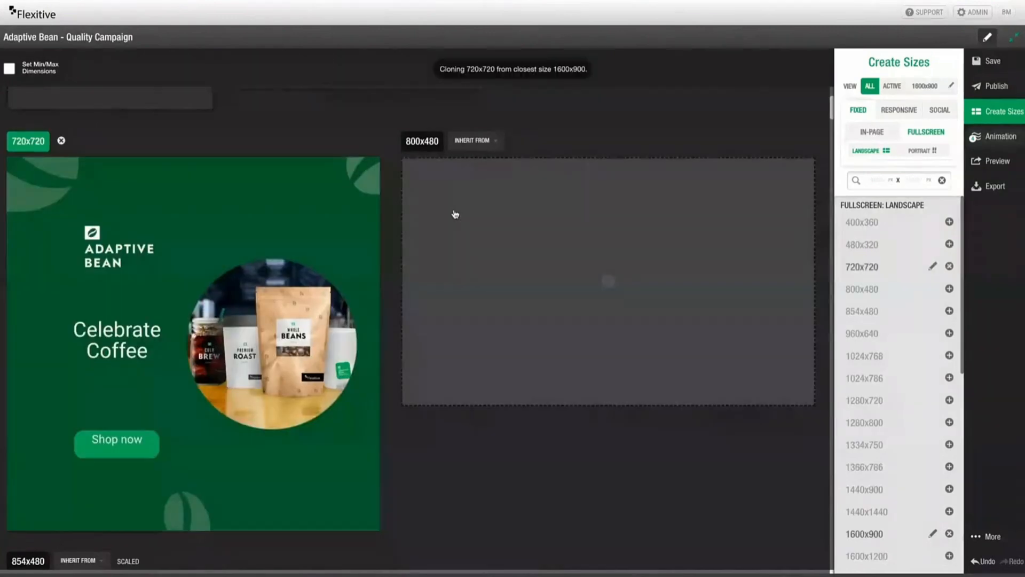
Step: Create the 854x480, 960x640, 1024x768 and 1024x786 landscape sizes, plus the 360x480 and 480x640 portrait sizes
scroll(361, 266, "down", 6)
left_click(361, 266)
scroll(342, 377, "down", 5)
left_click(342, 378)
scroll(342, 378, "down", 5)
left_click(342, 377)
scroll(342, 378, "down", 6)
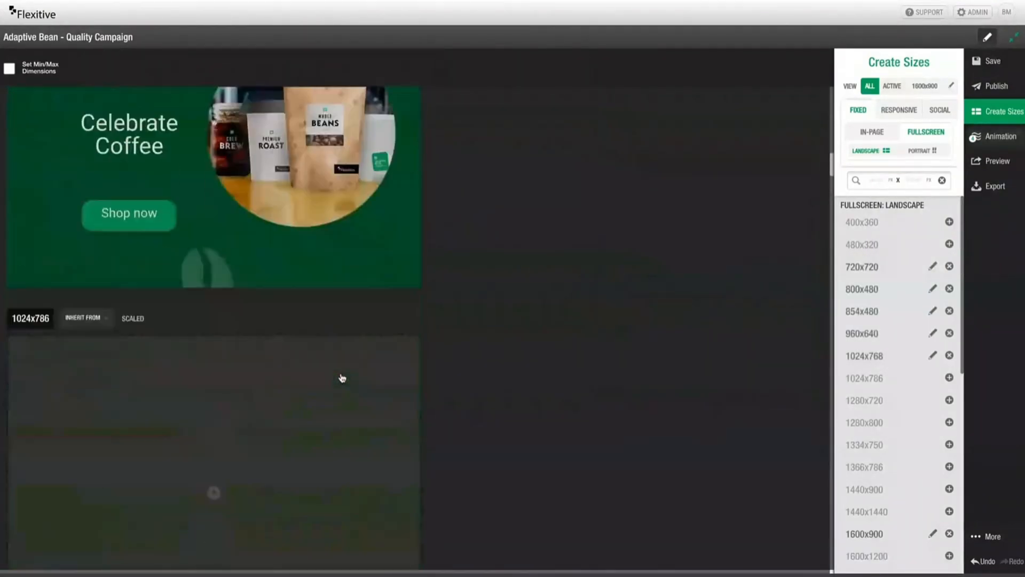
left_click(342, 378)
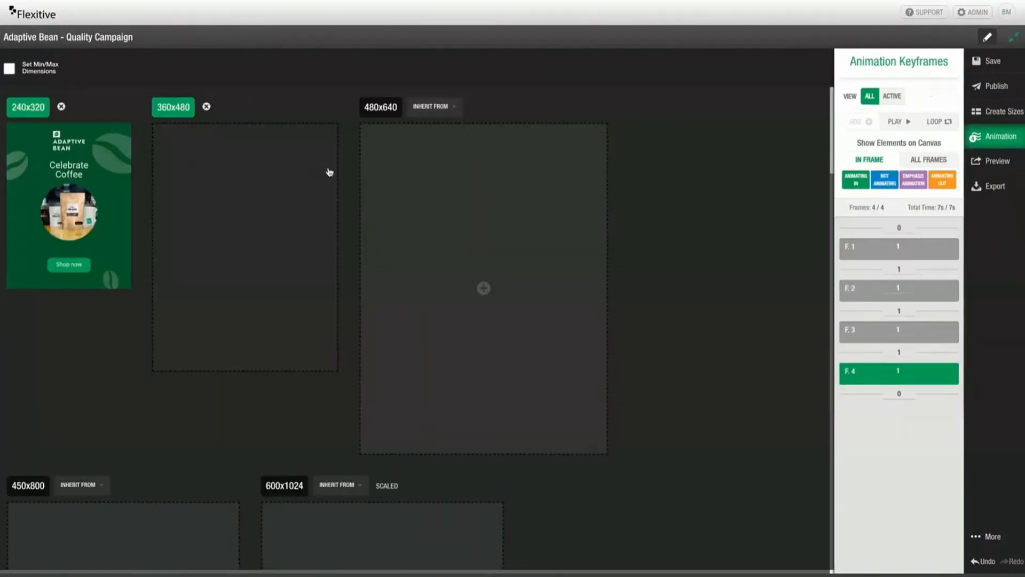
left_click(328, 169)
left_click(406, 176)
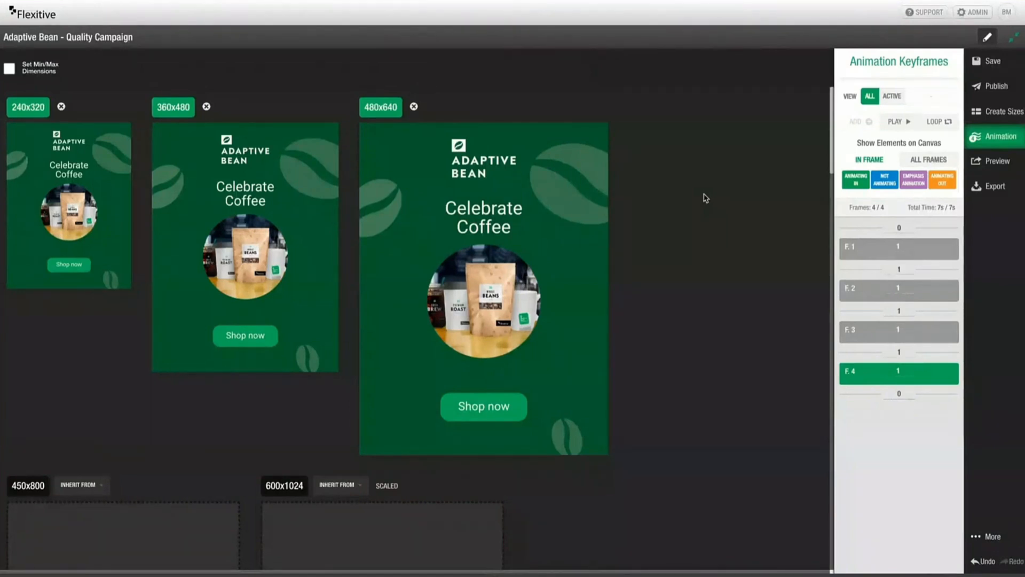
Step: Save the design, open the design preview with all fixed sizes selected, and review the animated versions
left_click(996, 161)
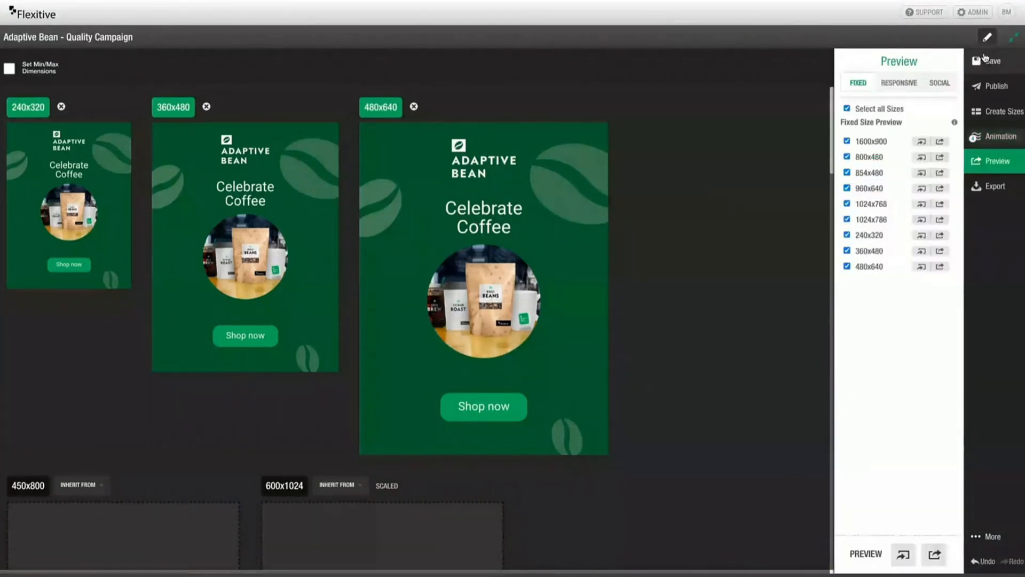
left_click(985, 59)
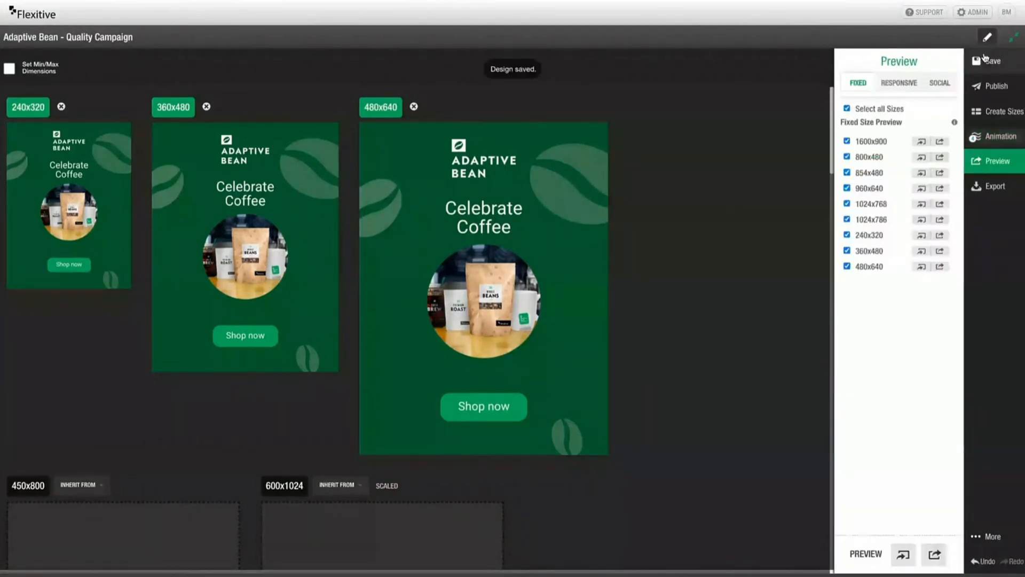
left_click(923, 547)
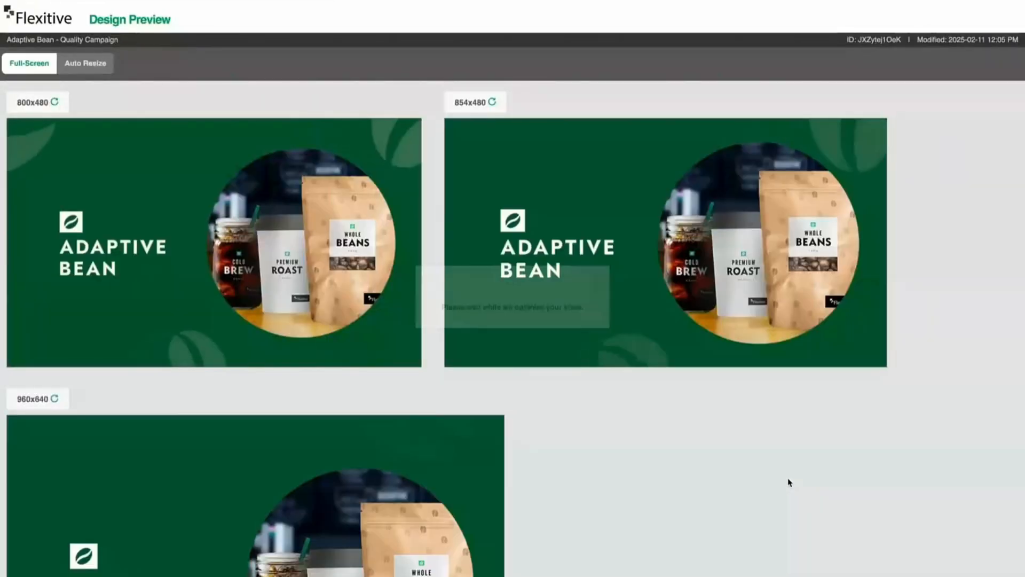
scroll(788, 483, "down", 3)
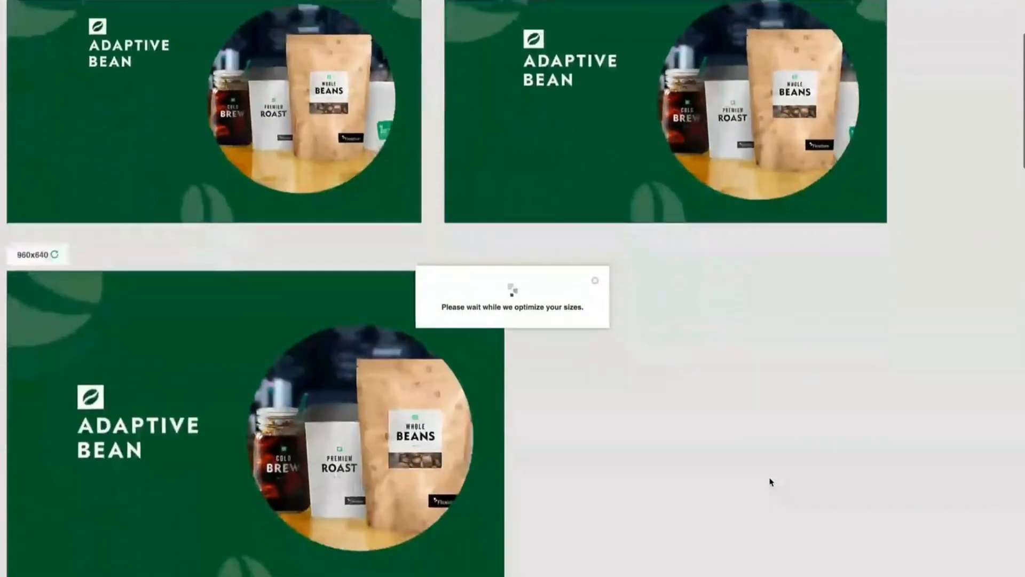
scroll(770, 482, "down", 4)
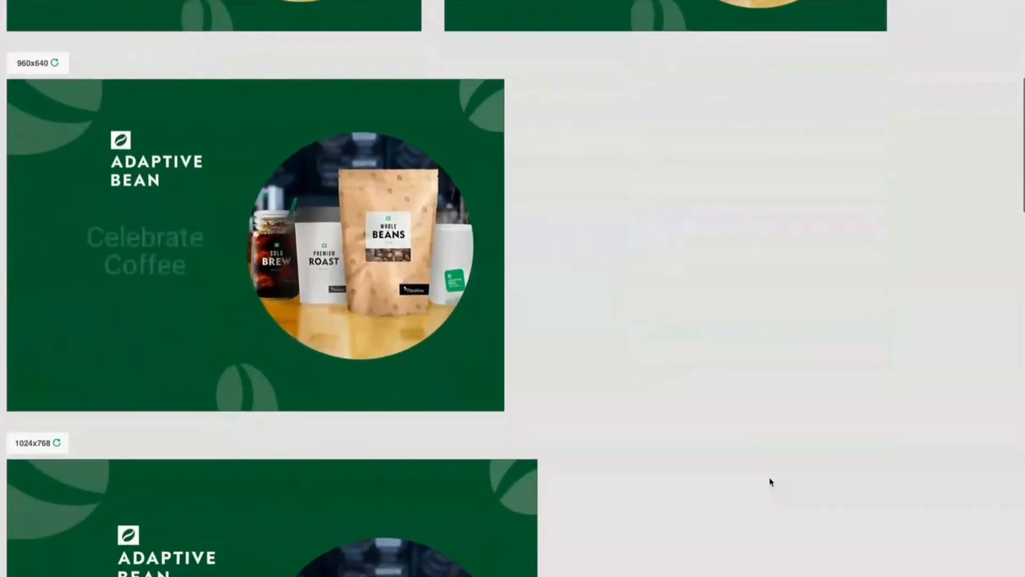
scroll(770, 482, "down", 6)
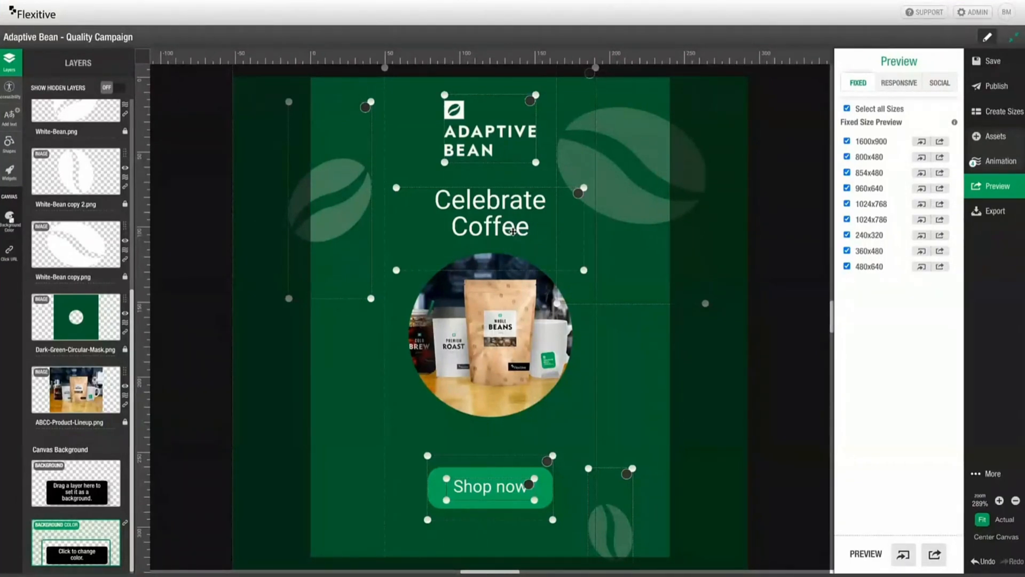
Step: Select the Celebrate Coffee headline in the portrait design and look through its text settings down to the data source options
left_click(516, 230)
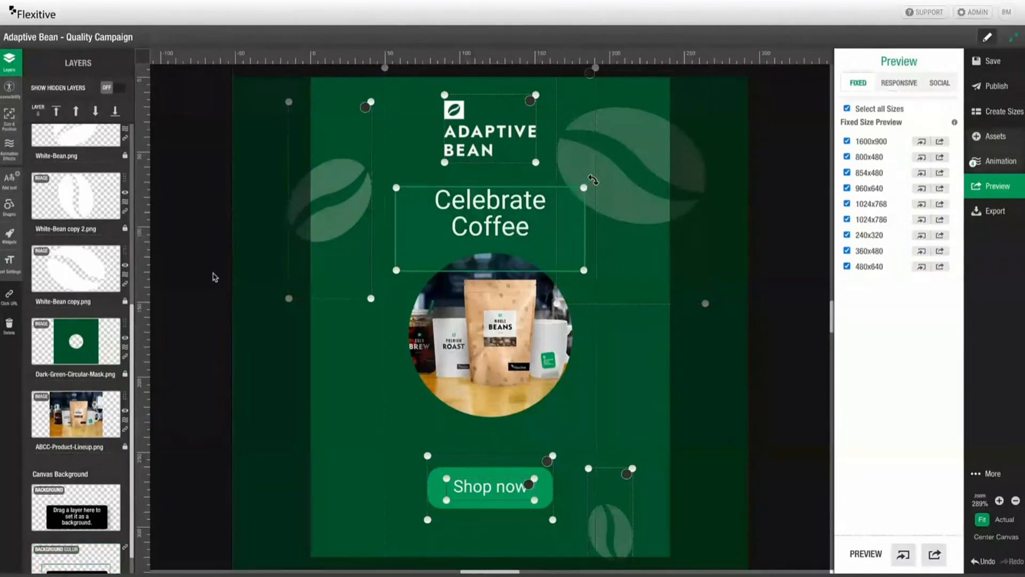
left_click(10, 264)
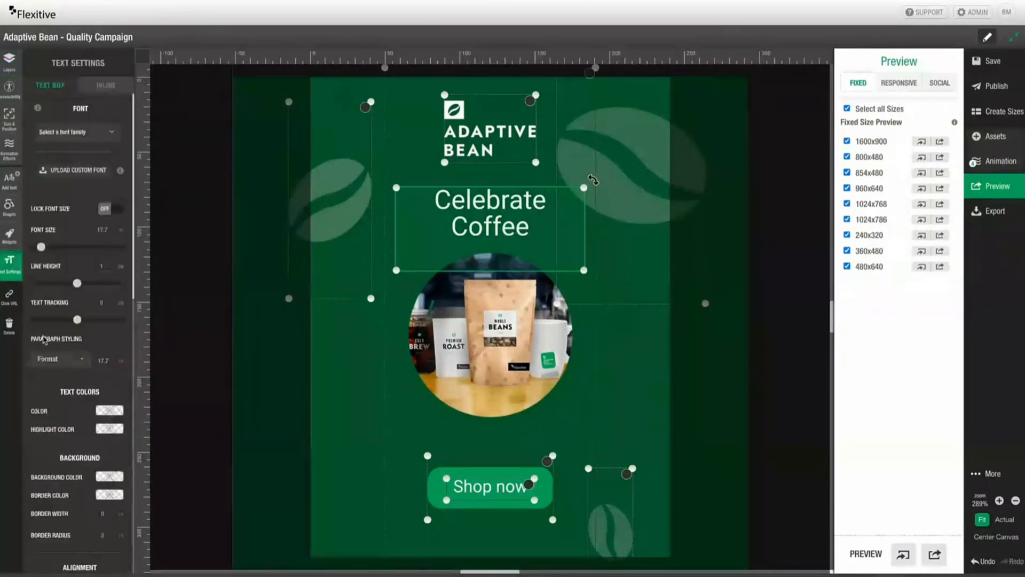
scroll(44, 340, "down", 1)
scroll(44, 340, "down", 12)
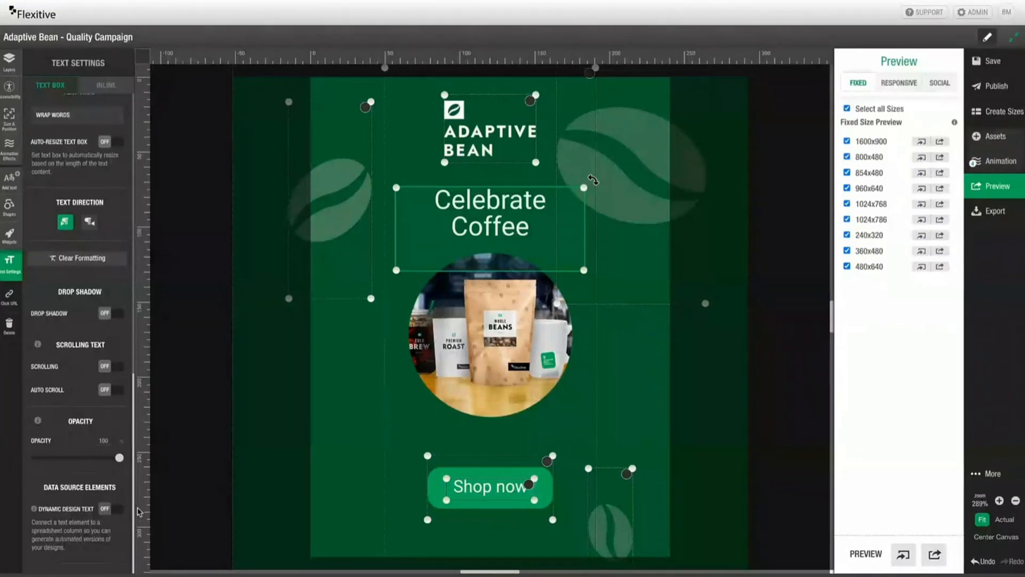
Step: Publish the design and confirm the update of its live files
left_click(1004, 89)
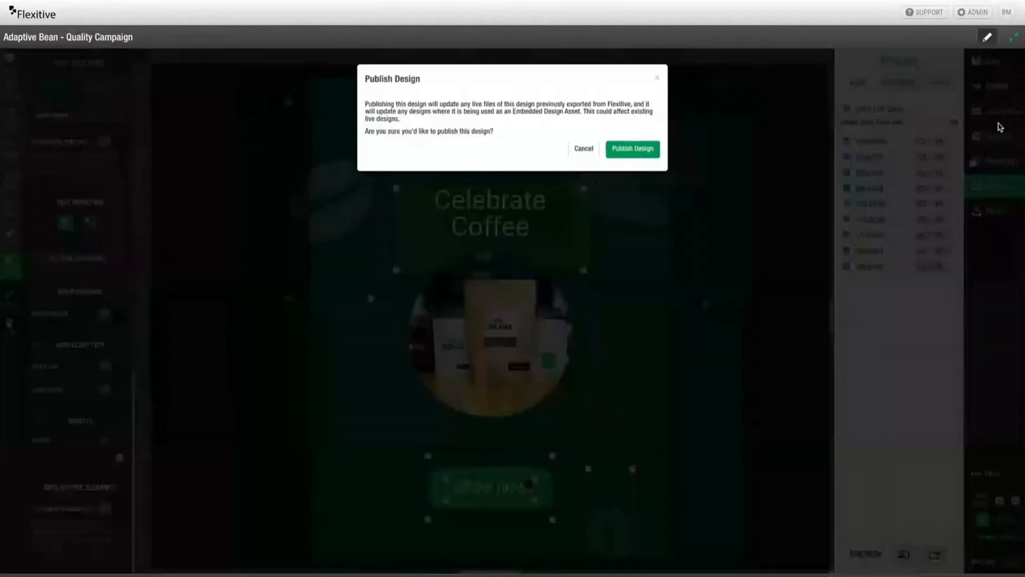
left_click(633, 148)
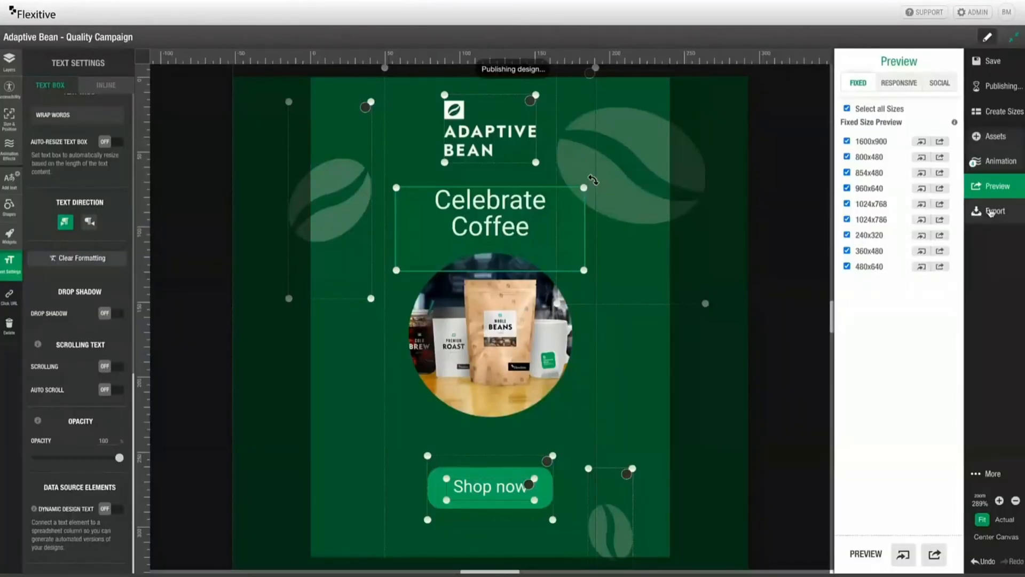
Step: Open the export options for the fixed sizes and look through the available ad servers and DSPs
left_click(988, 211)
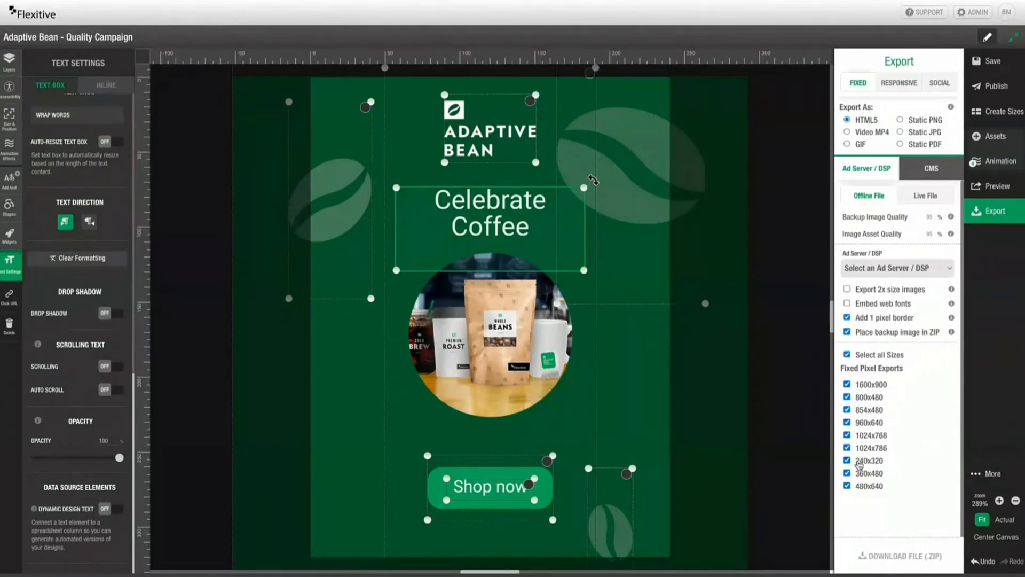
left_click(900, 268)
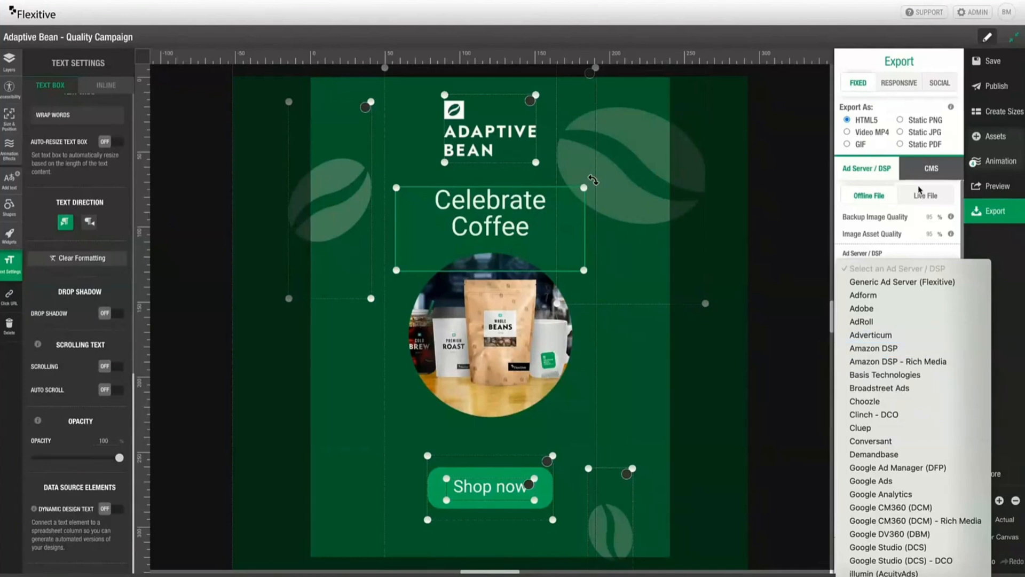
left_click(894, 113)
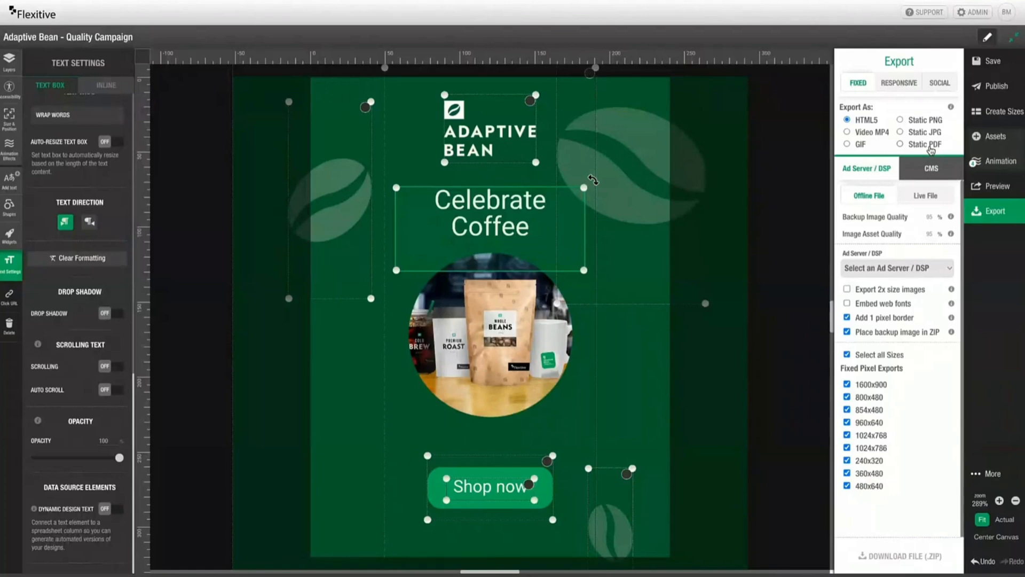
Step: Leave the design editor for the campaign library and open the list of site libraries and playlists
left_click(987, 37)
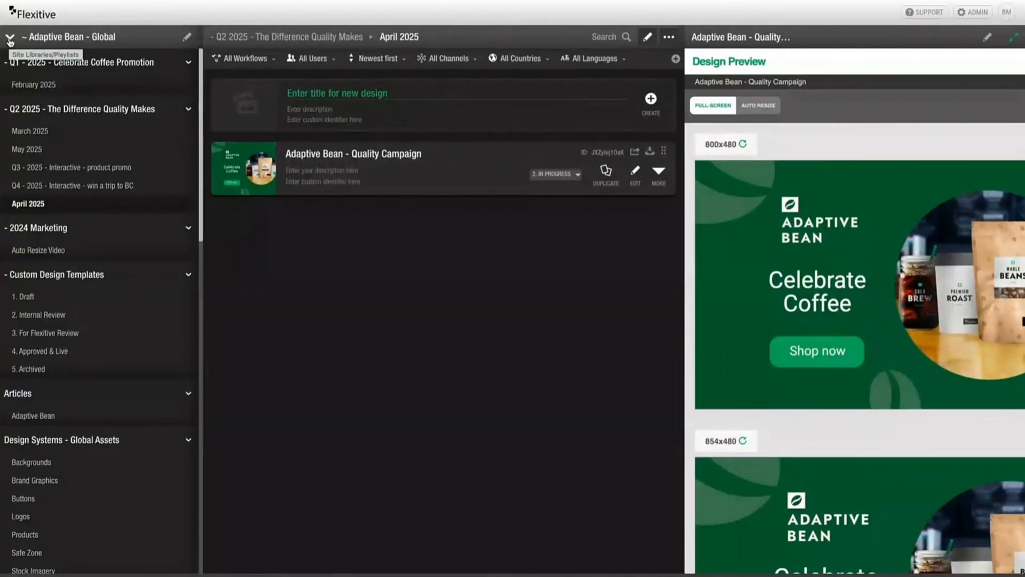
left_click(10, 38)
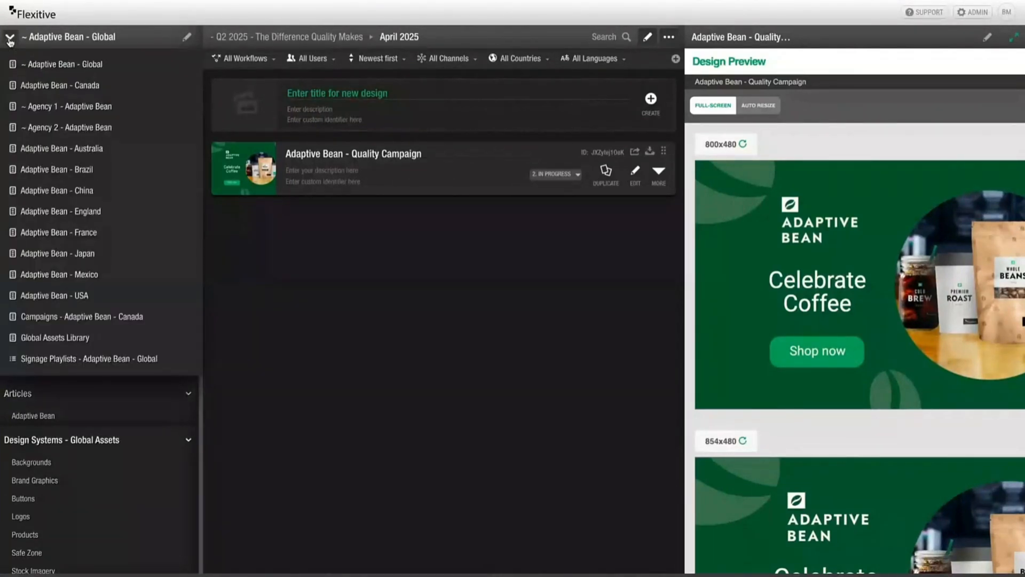